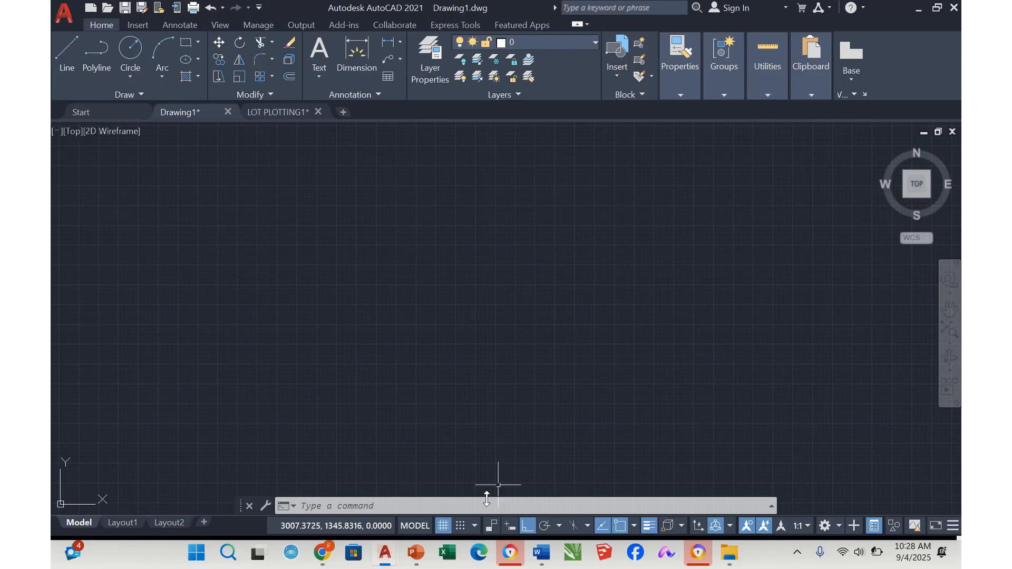
Turn off the drawing grid and create a new layer named CENTER
click(442, 526)
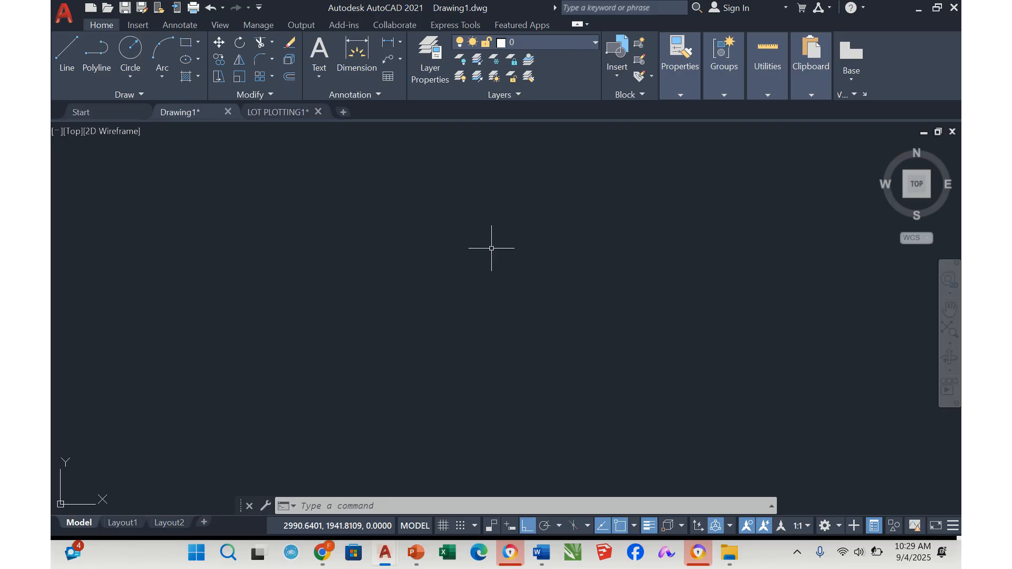
click(437, 57)
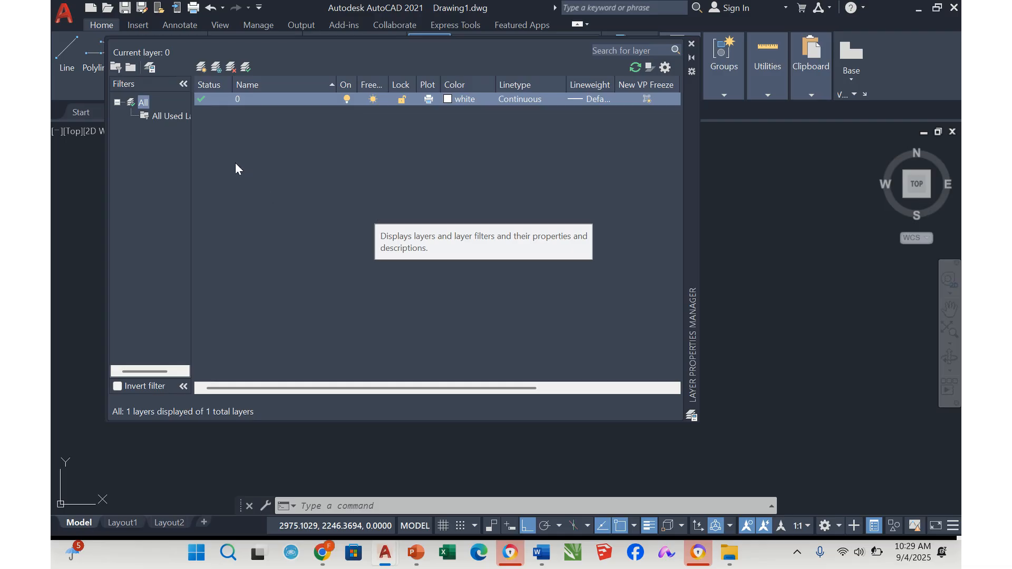
click(201, 67)
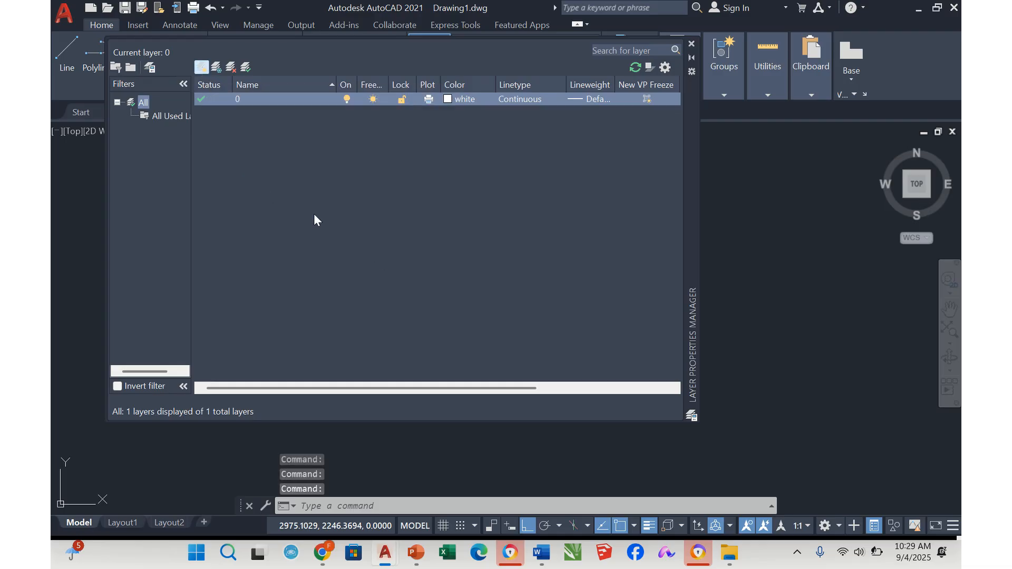
text(CENTER)
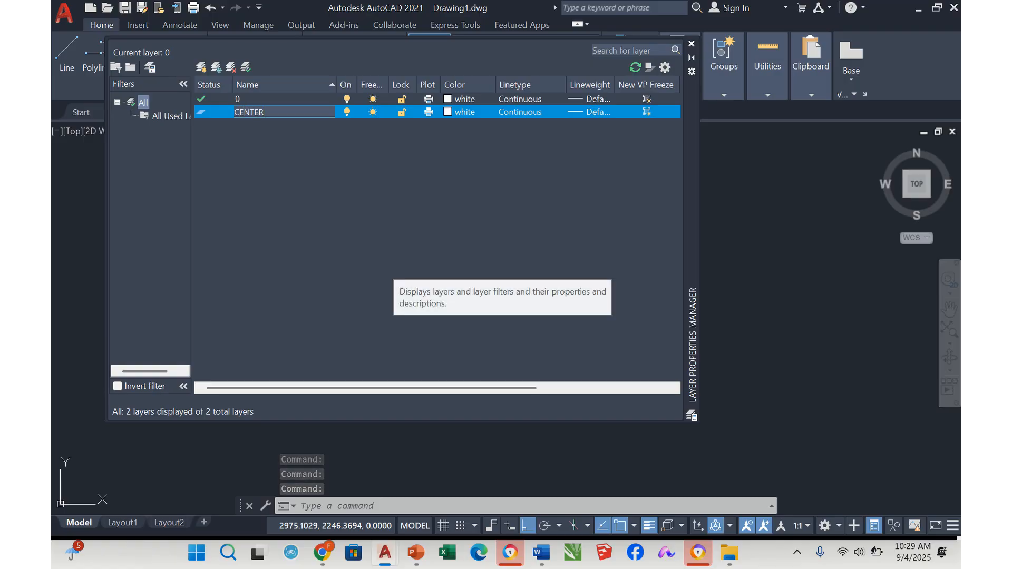
Set the CENTER layer's color to index color 10 (red)
click(448, 111)
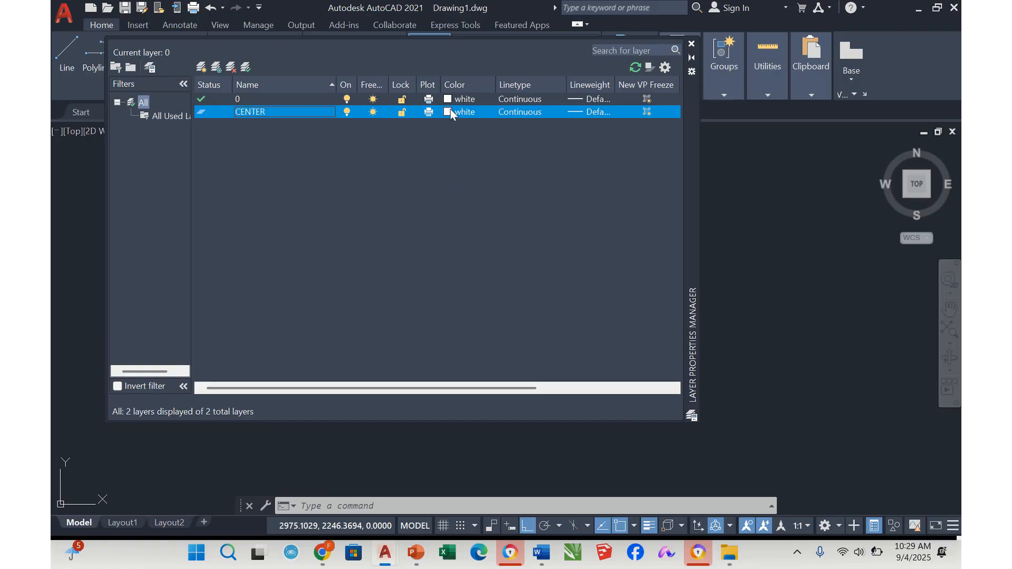
click(449, 111)
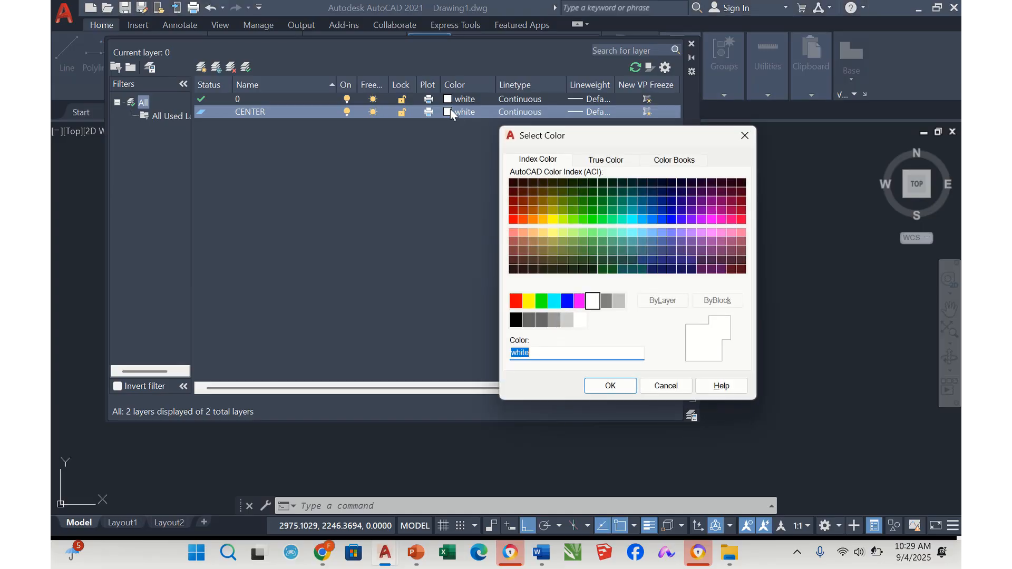
click(514, 219)
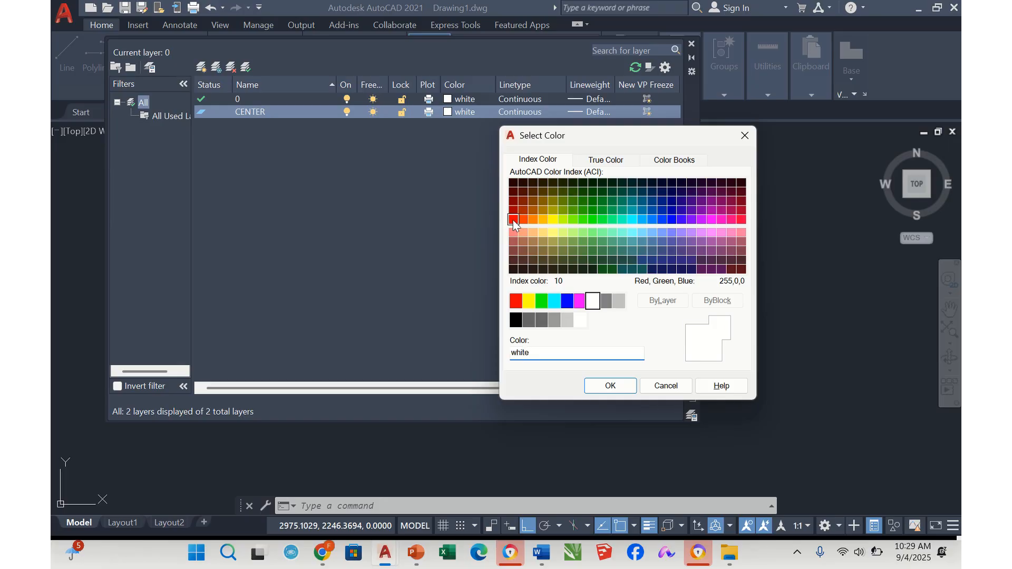
click(610, 386)
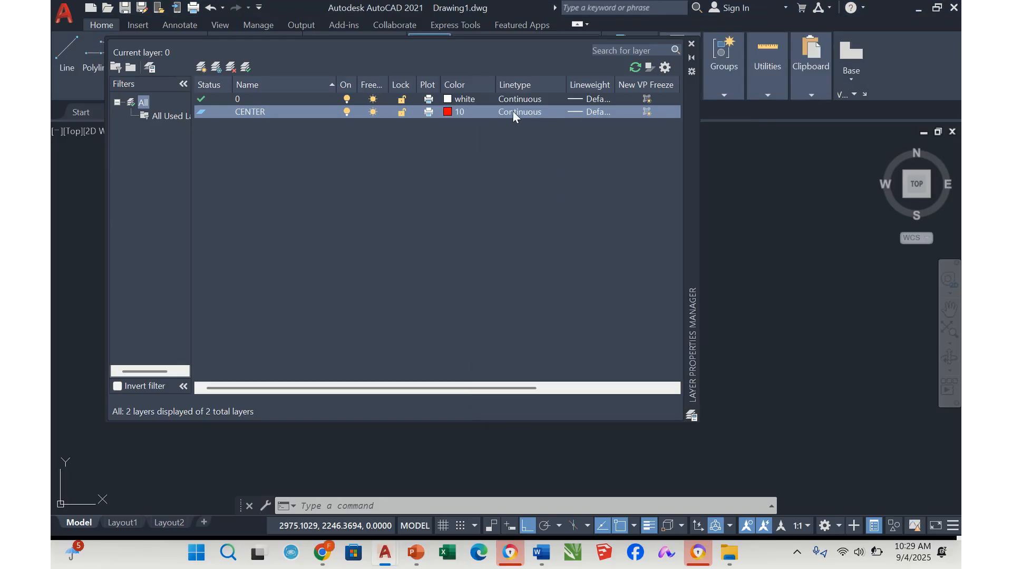
Assign the CENTER linetype and a 0.09 mm lineweight to the CENTER layer
click(514, 112)
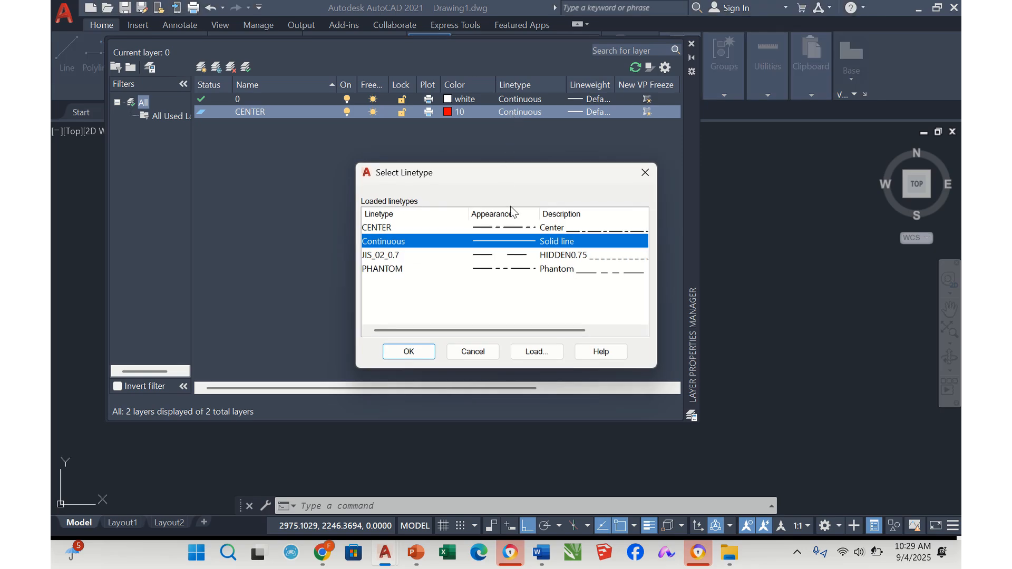
click(521, 229)
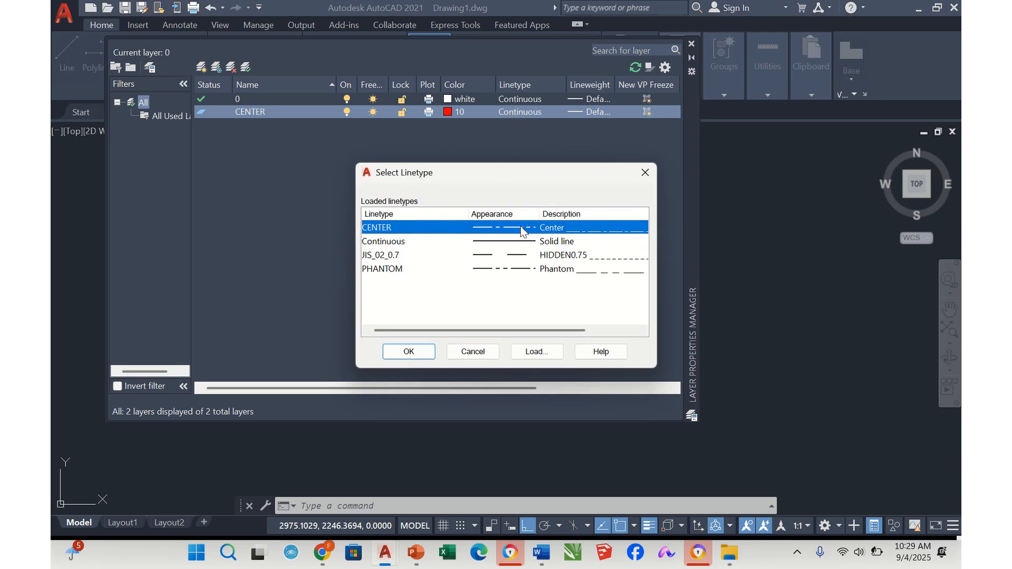
click(407, 352)
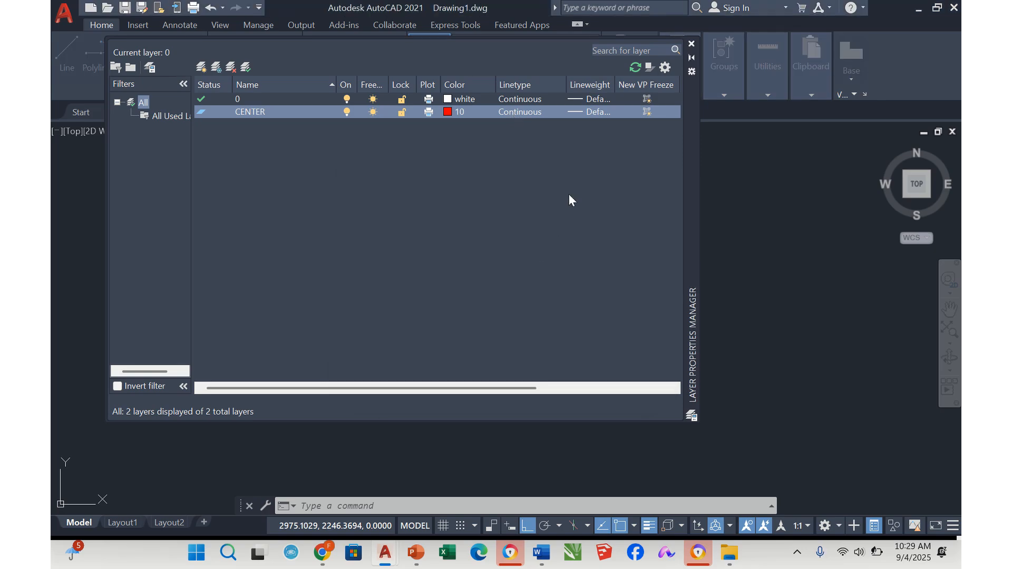
click(587, 111)
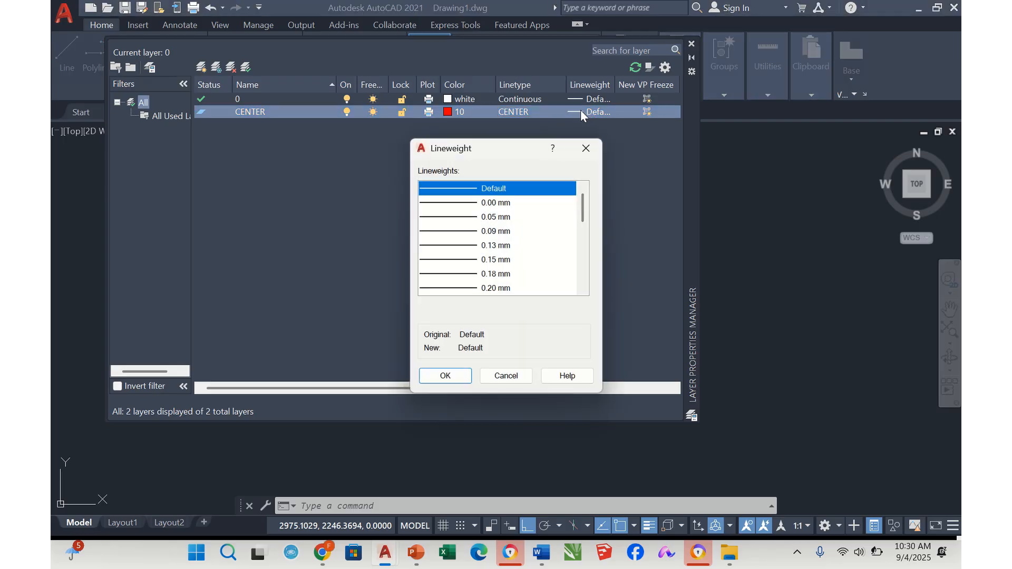
click(508, 234)
click(446, 375)
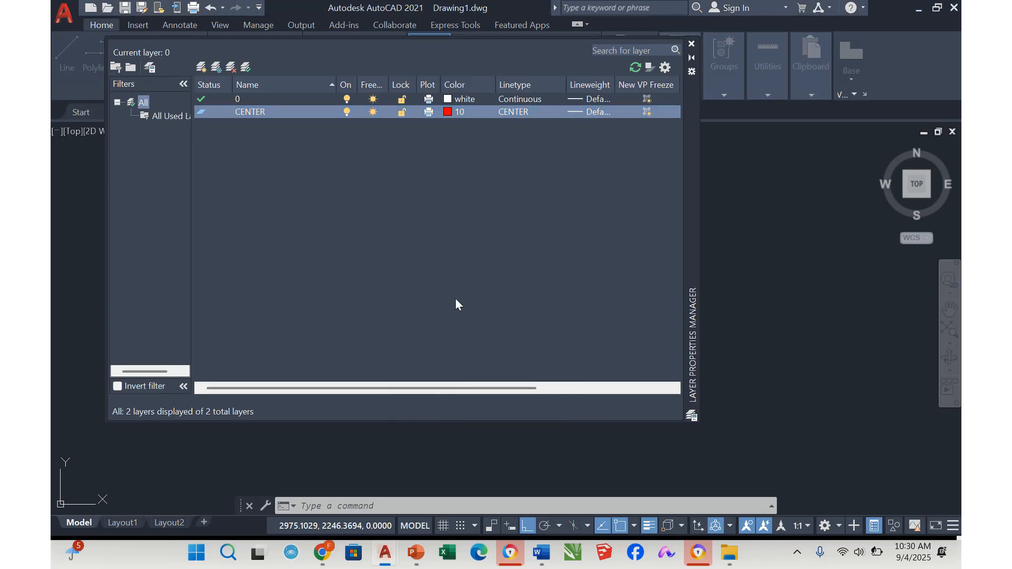
Create a new layer named DOORS & WINDOWS and set its color to index color 50 (yellow)
click(201, 66)
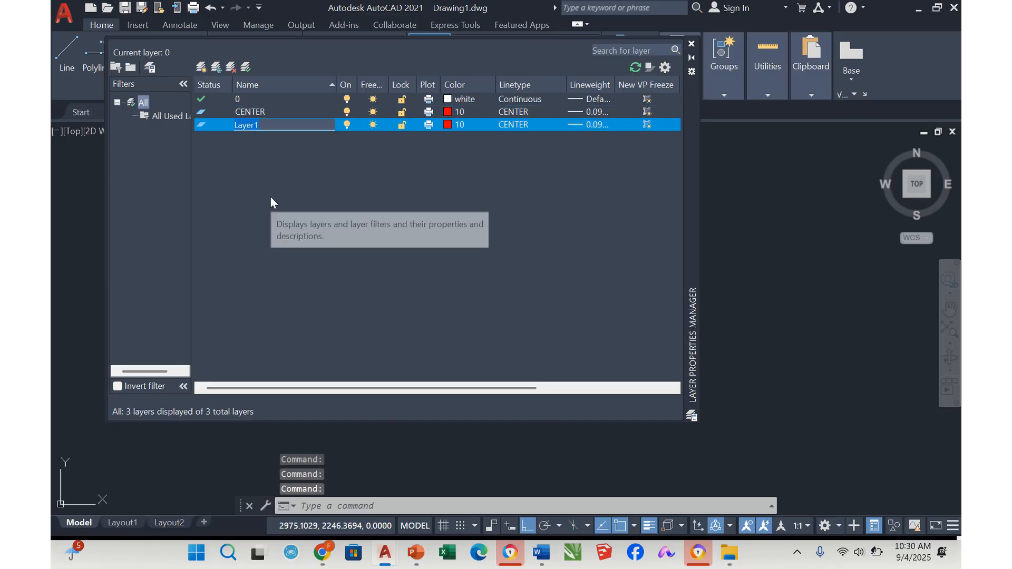
text(DOORS)
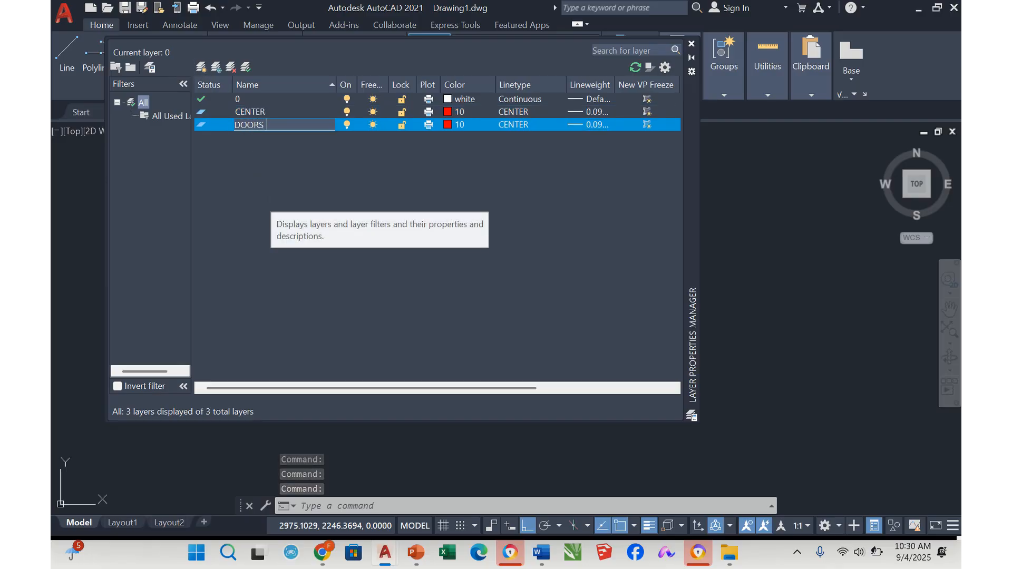
text( & WINDOW)
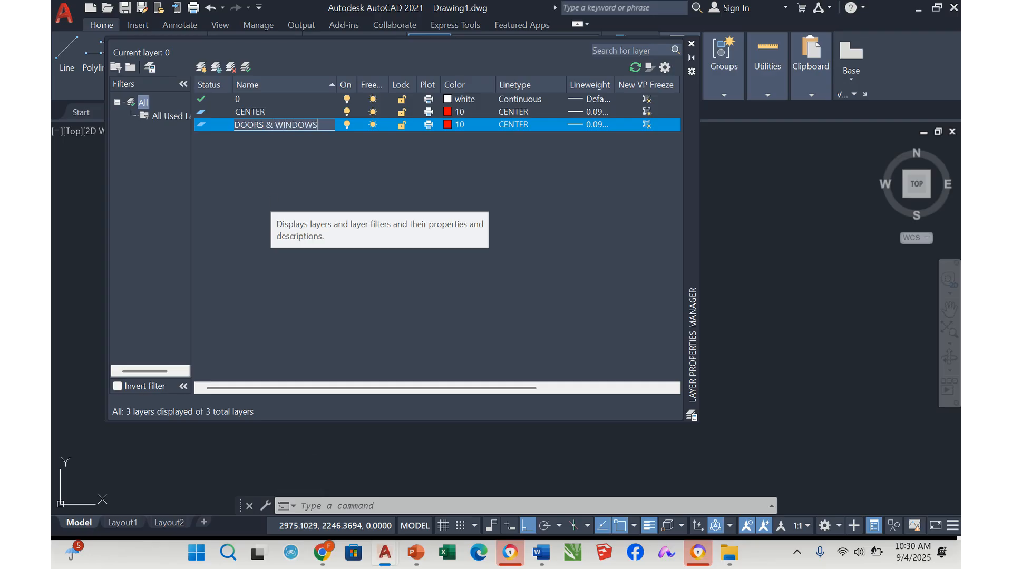
text(S)
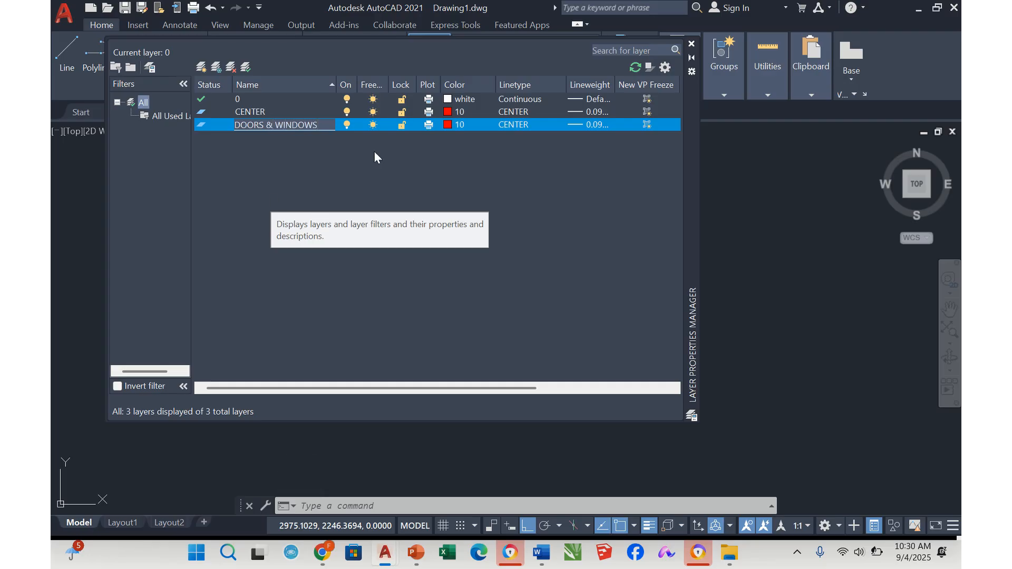
click(447, 124)
click(448, 125)
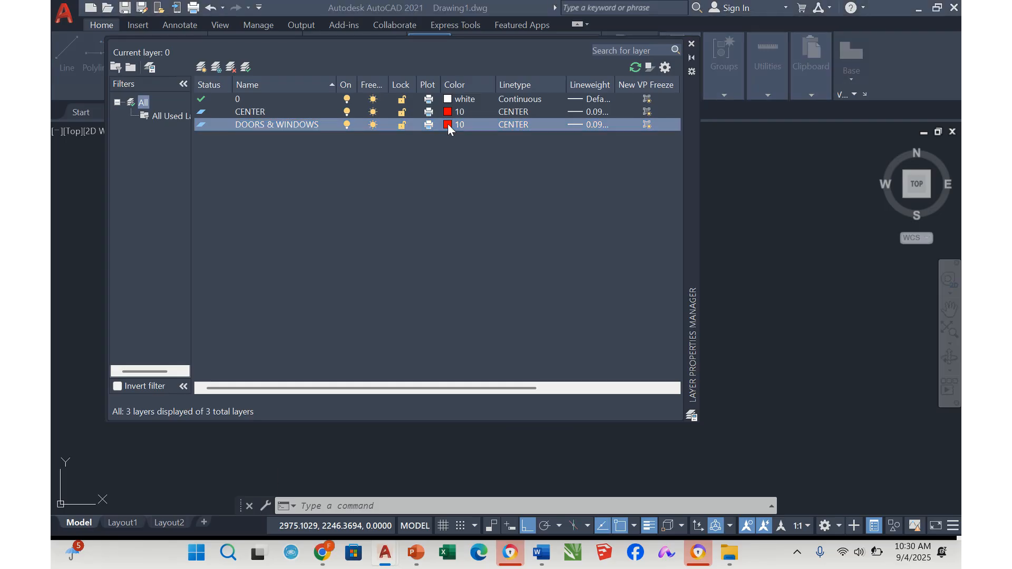
click(553, 219)
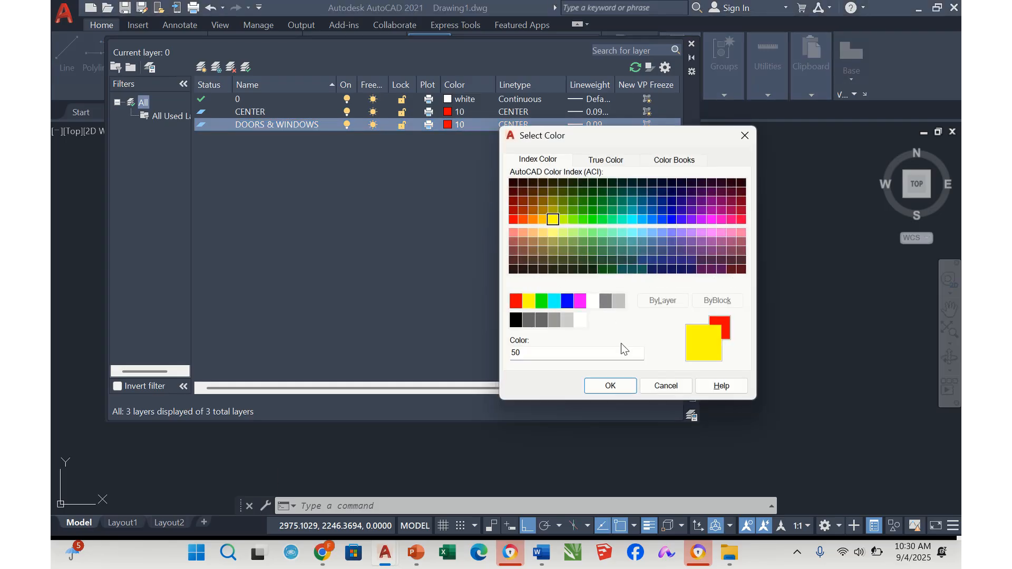
click(606, 385)
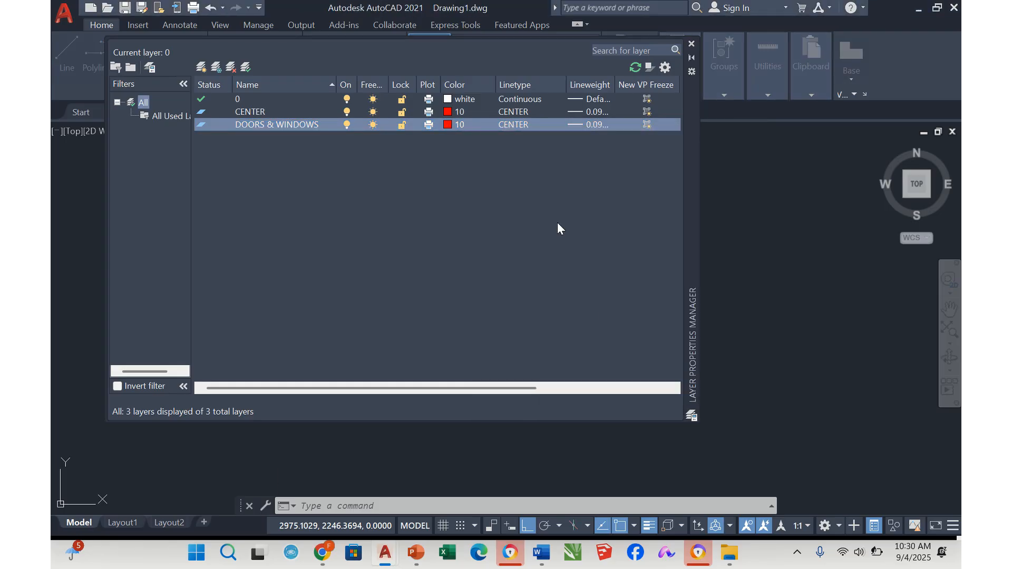
Assign the Continuous linetype and a 0.25 mm lineweight to the DOORS & WINDOWS layer
click(510, 125)
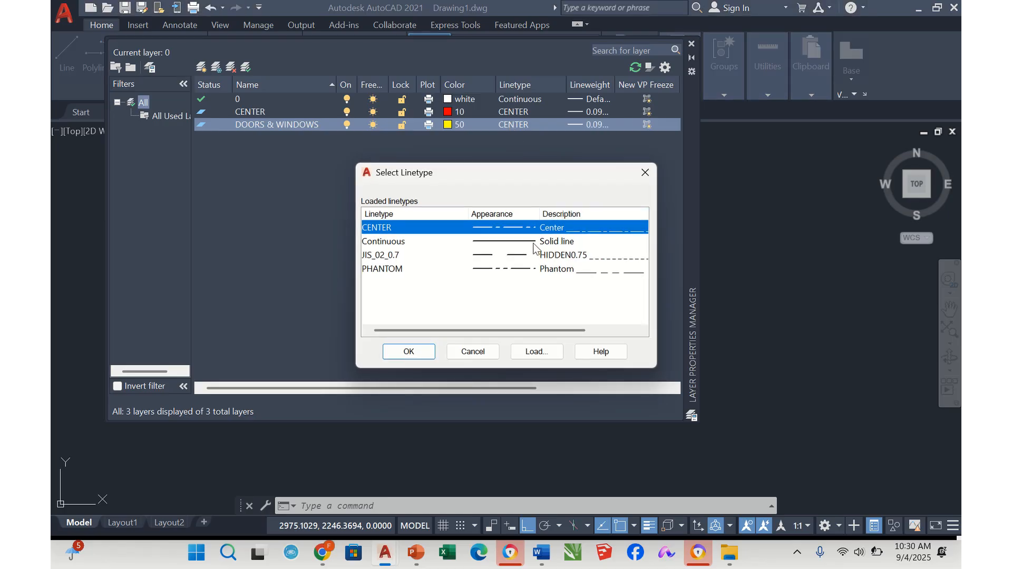
click(539, 243)
click(416, 352)
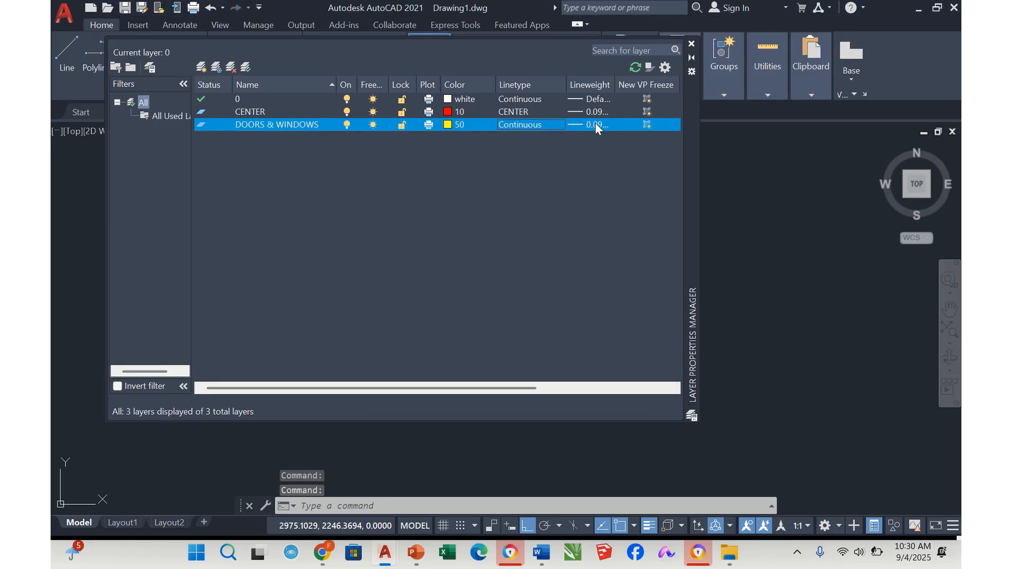
click(594, 123)
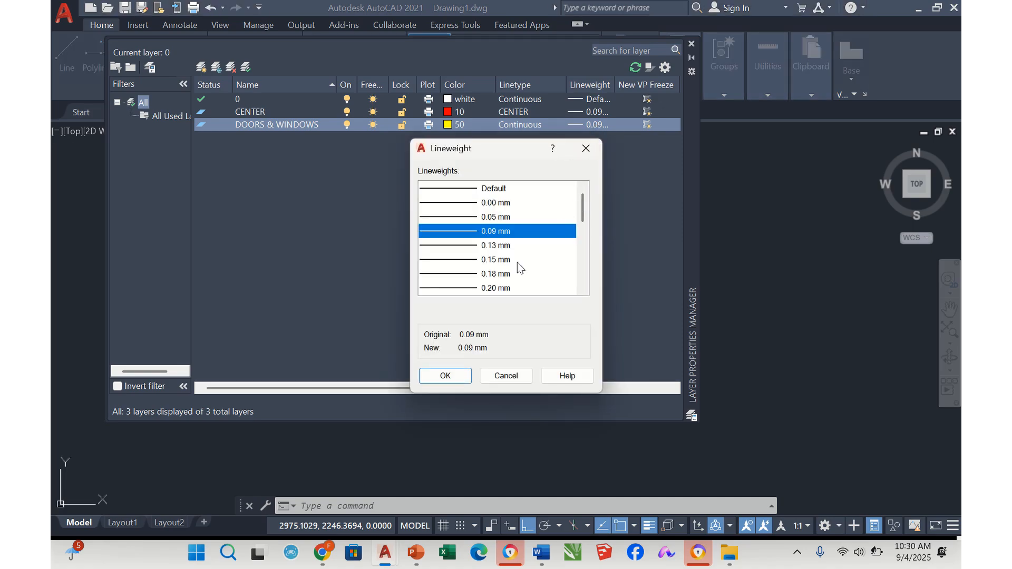
scroll(517, 264, down, 1)
click(497, 259)
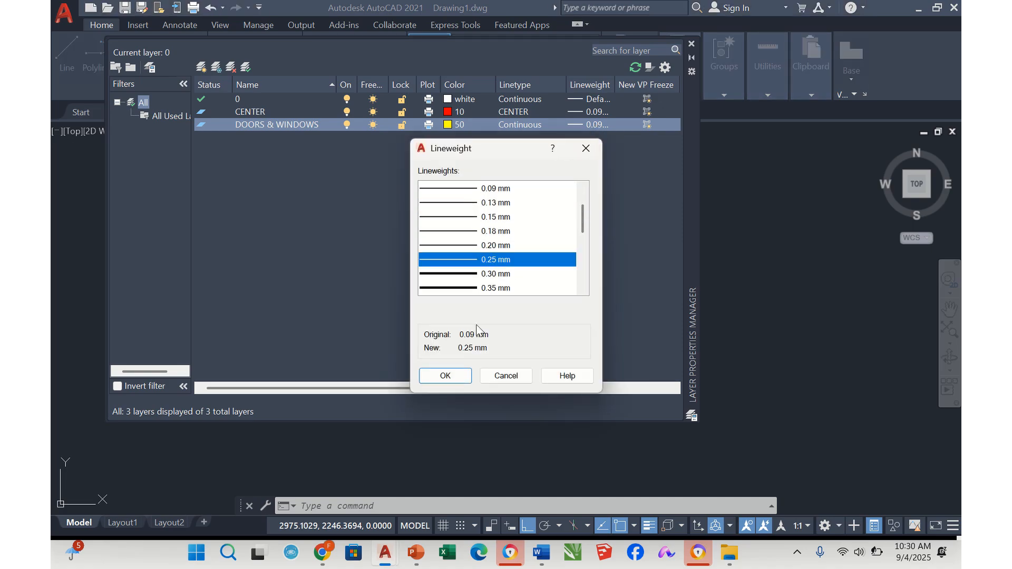
click(447, 376)
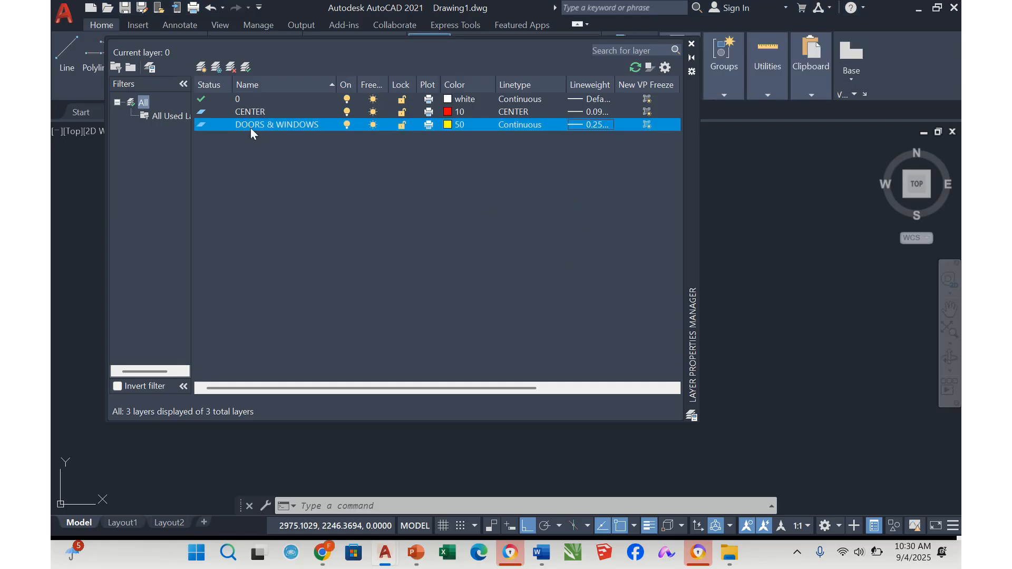
Create a new layer named FURNITURES and set its color to index color 23 (brown)
click(201, 67)
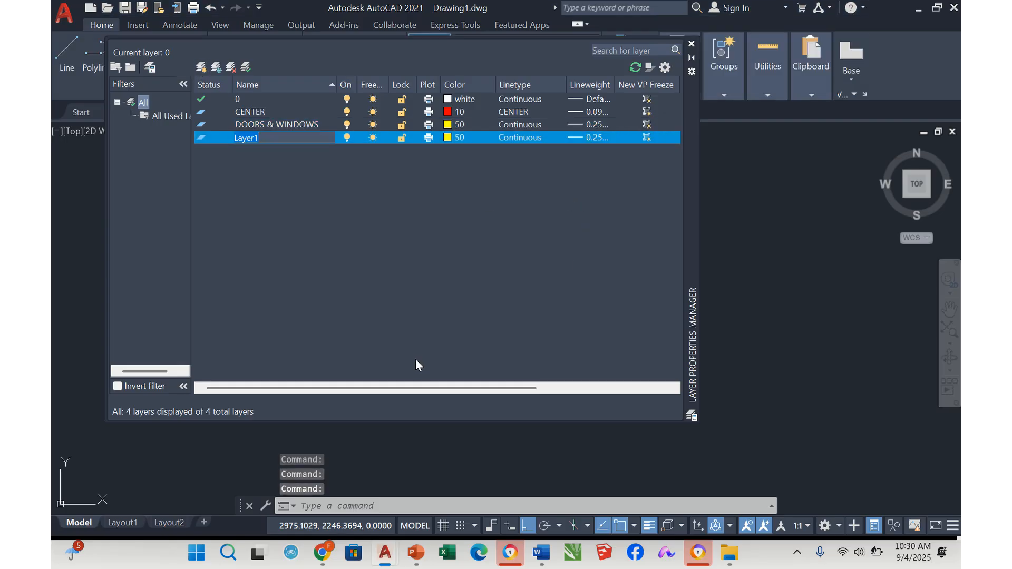
text(FURNI)
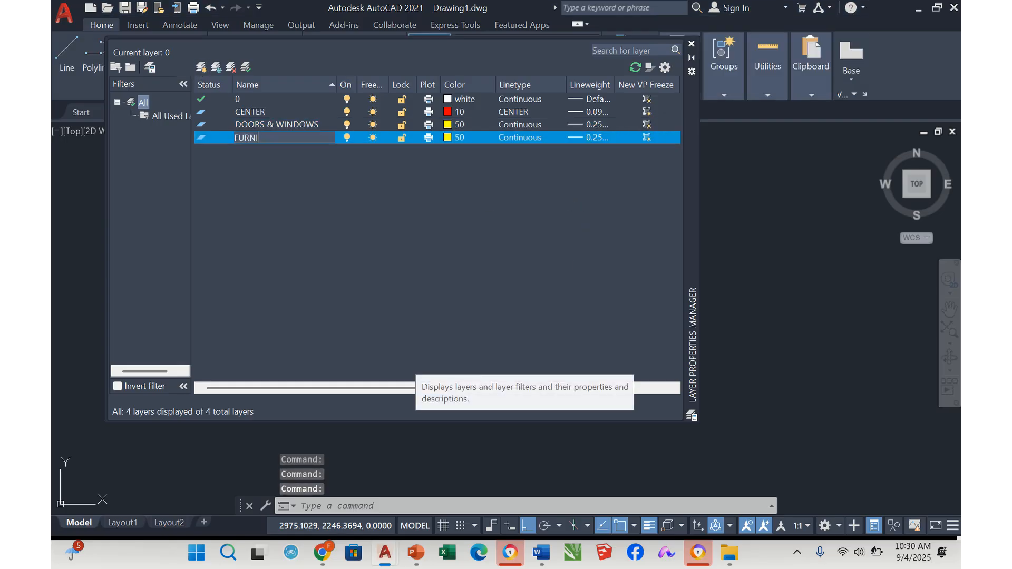
text(TURES)
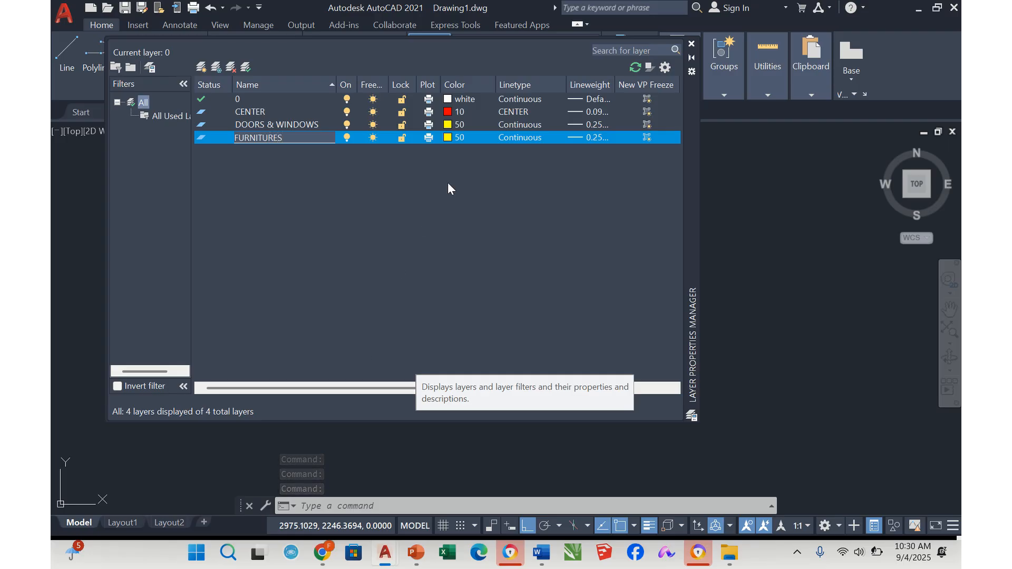
key(Return)
click(448, 137)
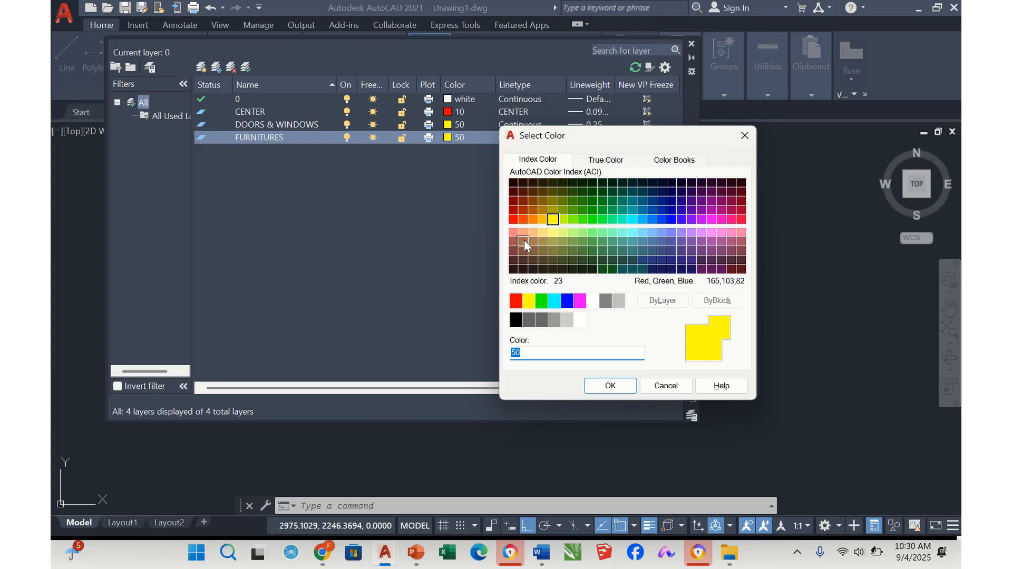
click(524, 241)
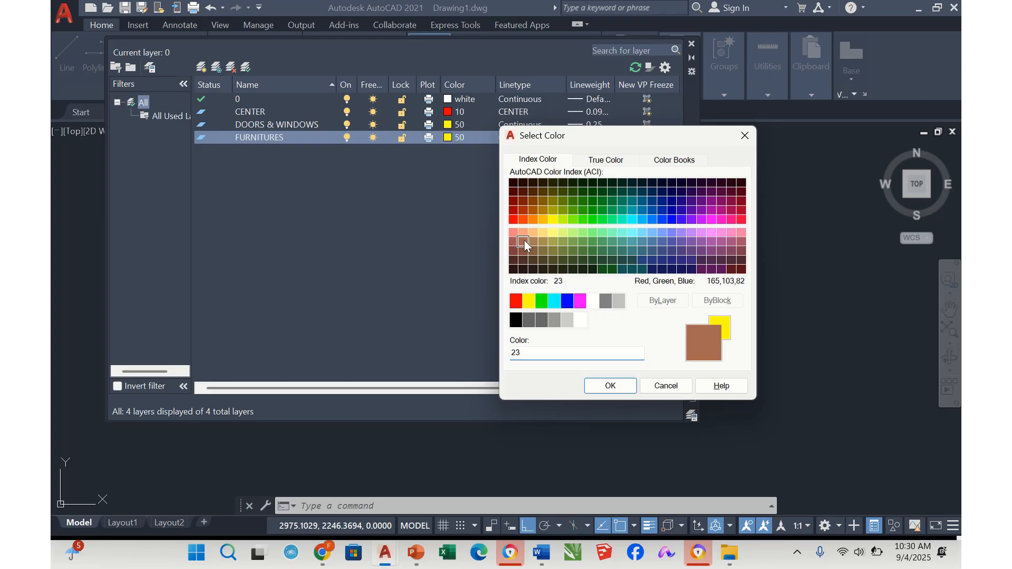
click(610, 386)
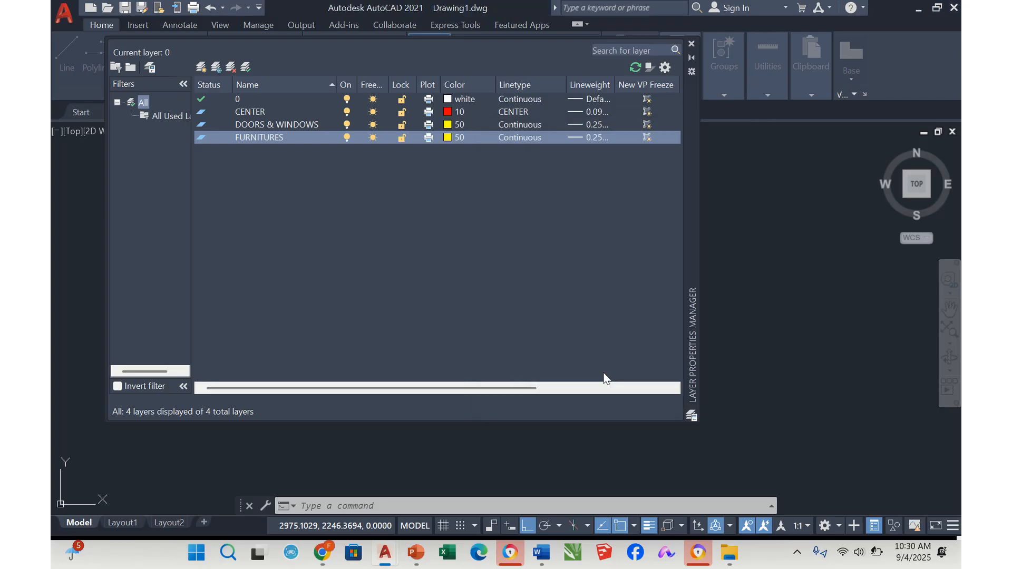
Confirm the Continuous linetype for the FURNITURES layer and set its lineweight to 0.15 mm
click(516, 138)
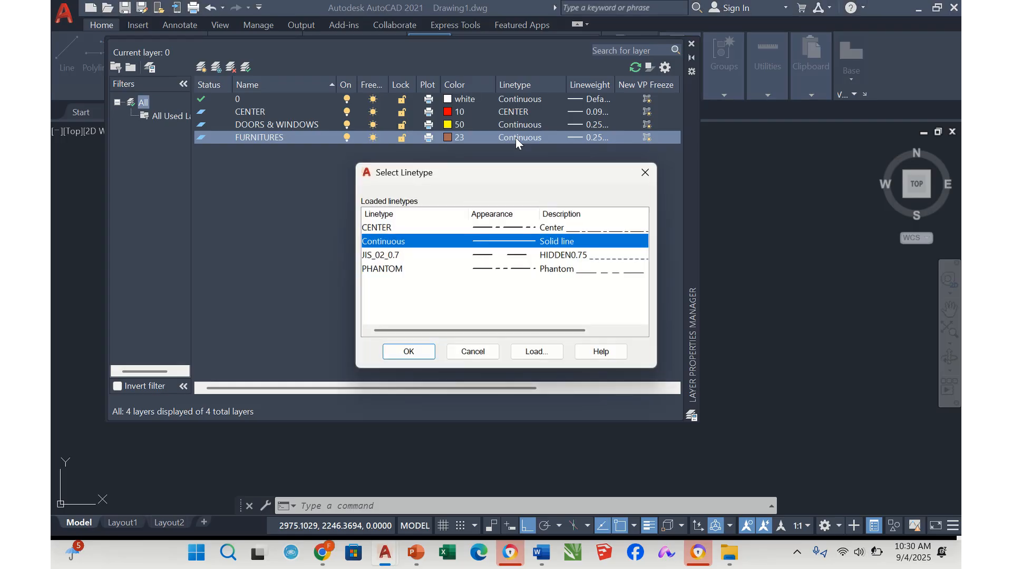
click(409, 352)
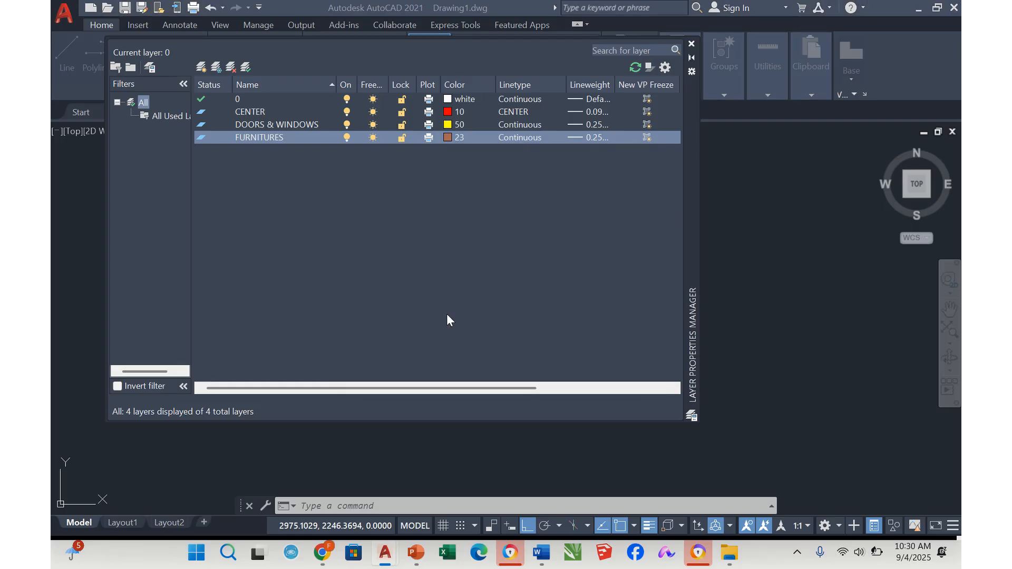
click(589, 137)
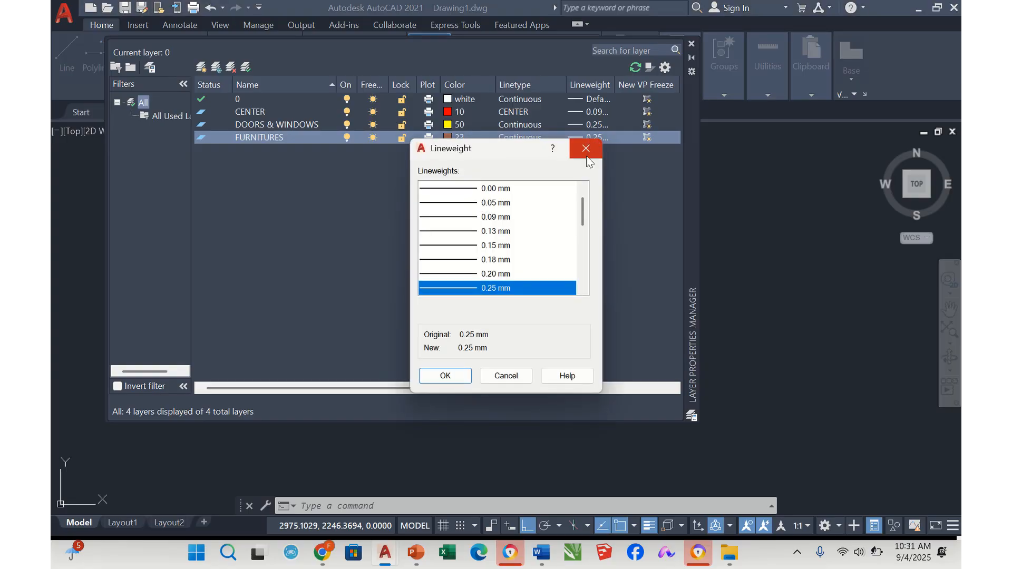
click(514, 245)
click(457, 377)
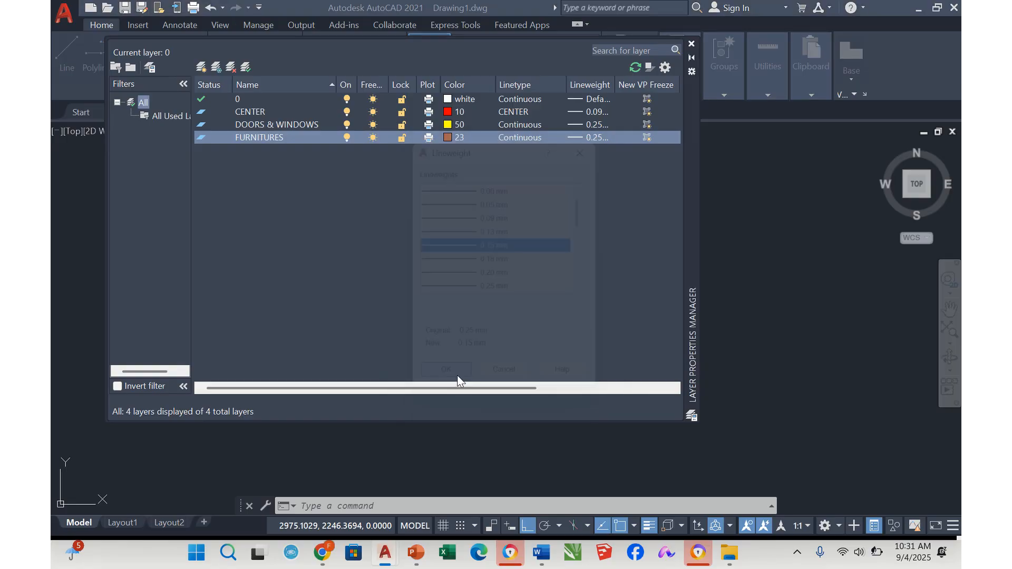
Create a new layer named GRID and set its color to index color 8 (gray)
click(201, 66)
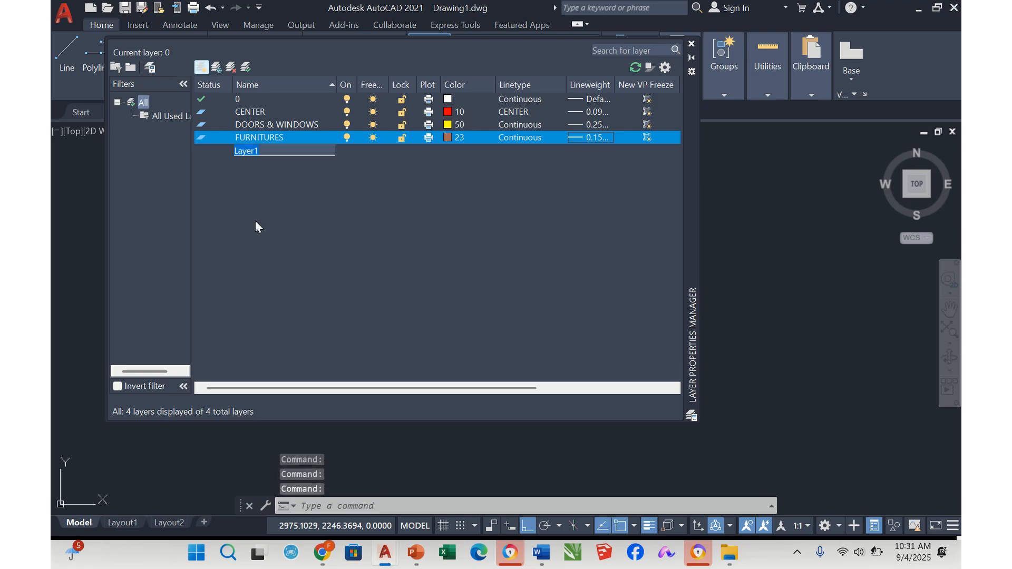
text(GR)
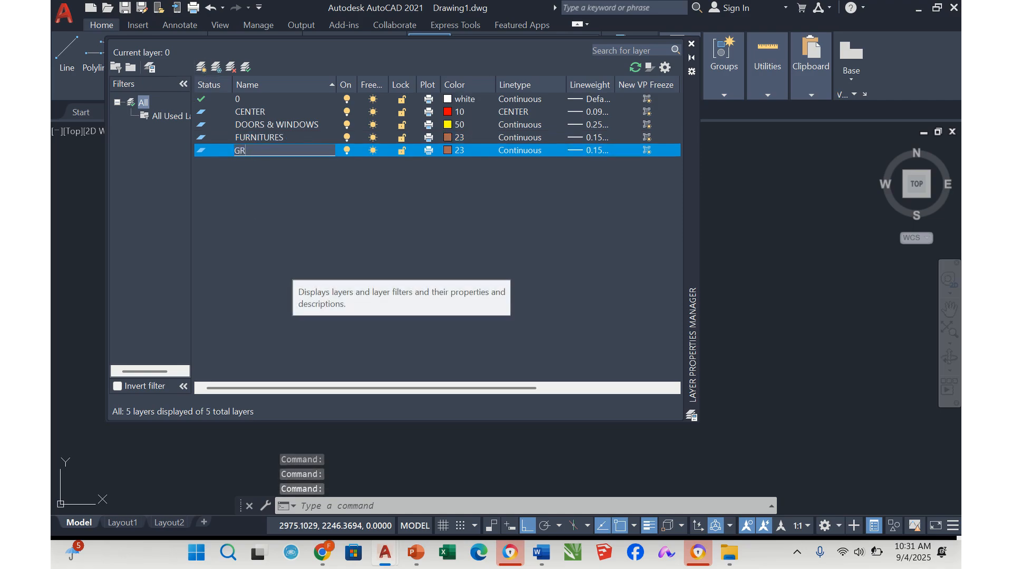
text(ID)
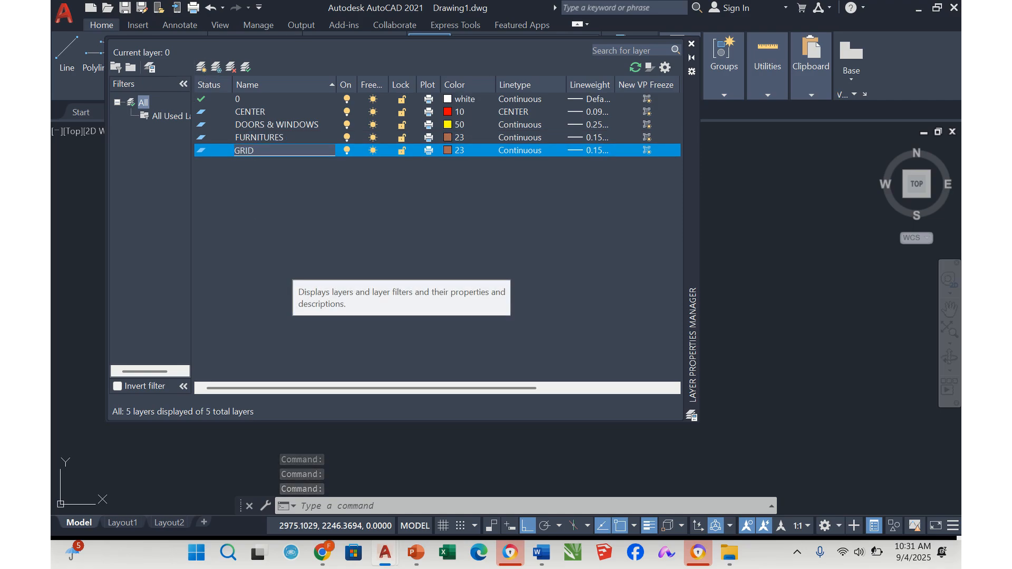
click(446, 150)
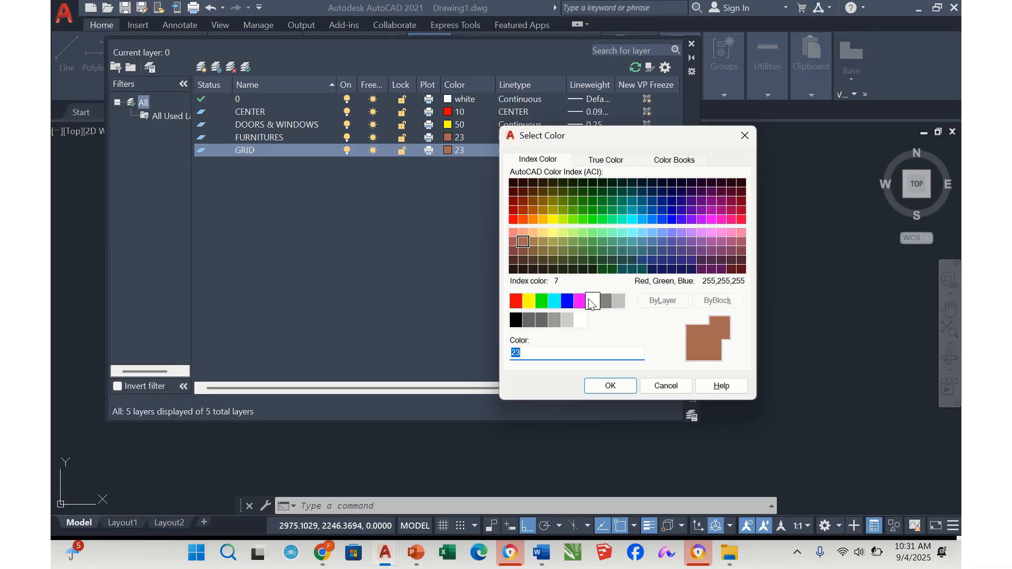
click(610, 386)
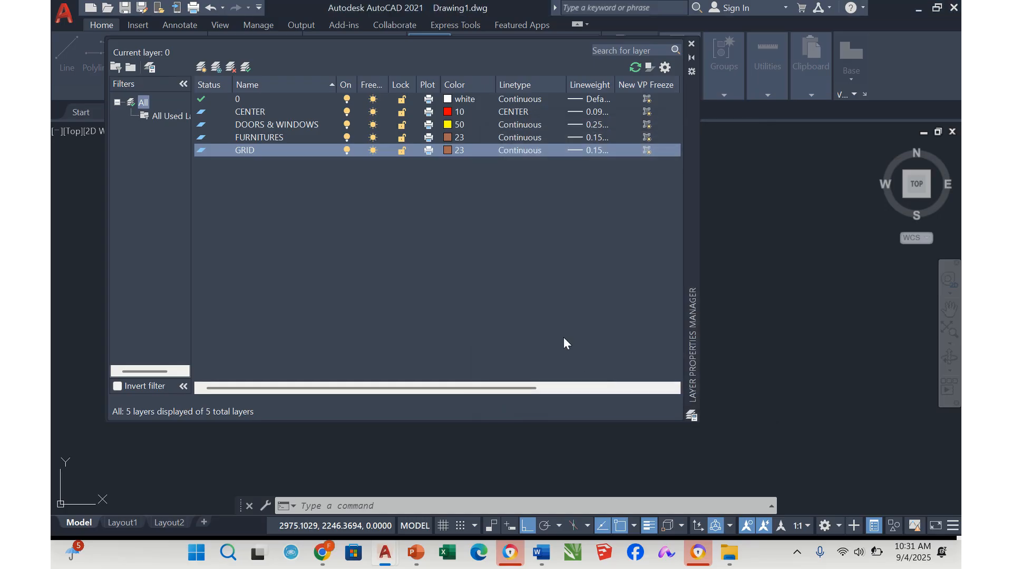
Choose the loaded PHANTOM linetype for the GRID layer
click(513, 151)
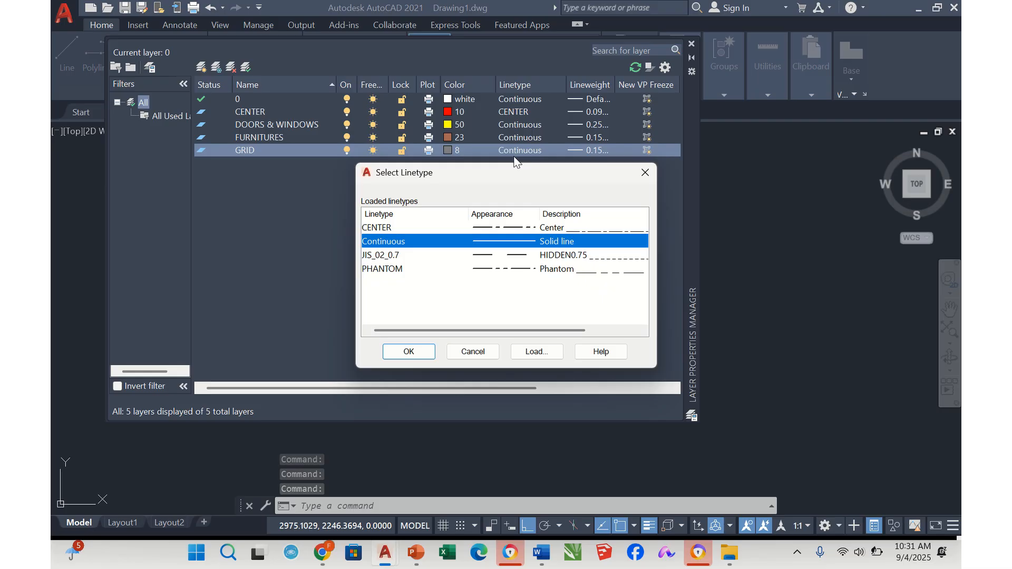
click(512, 269)
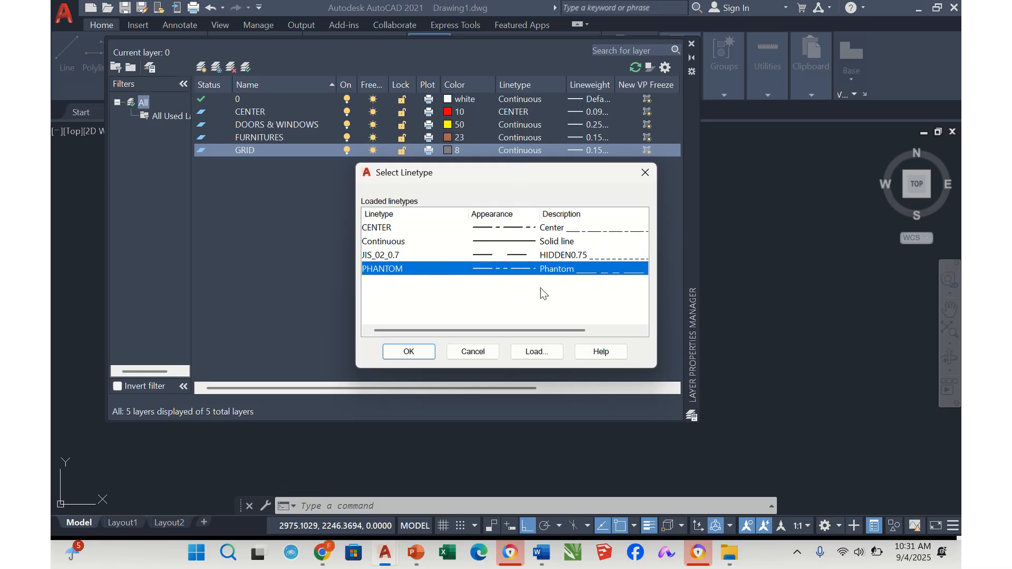
click(534, 353)
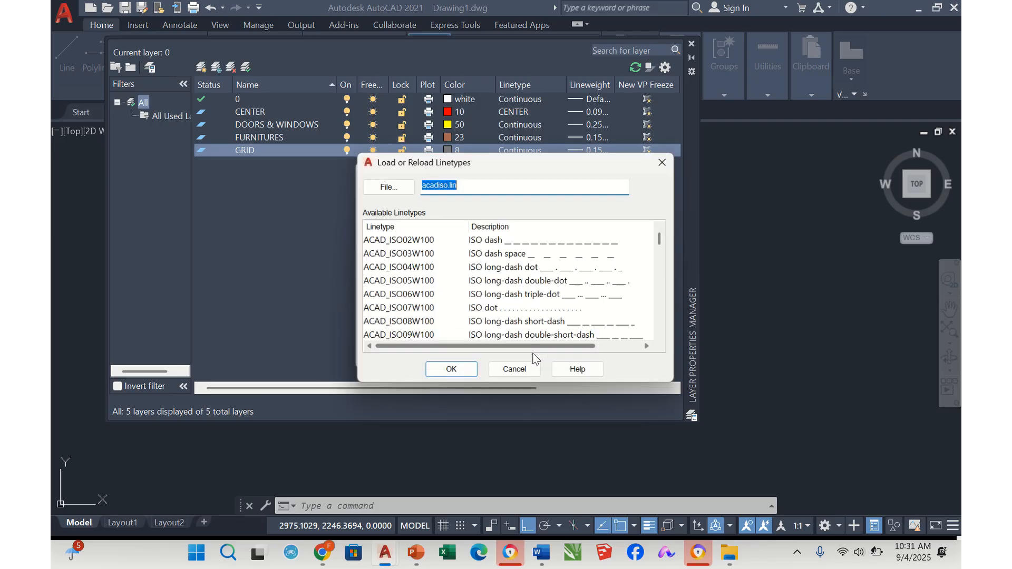
scroll(526, 270, down, 5)
scroll(526, 270, down, 3)
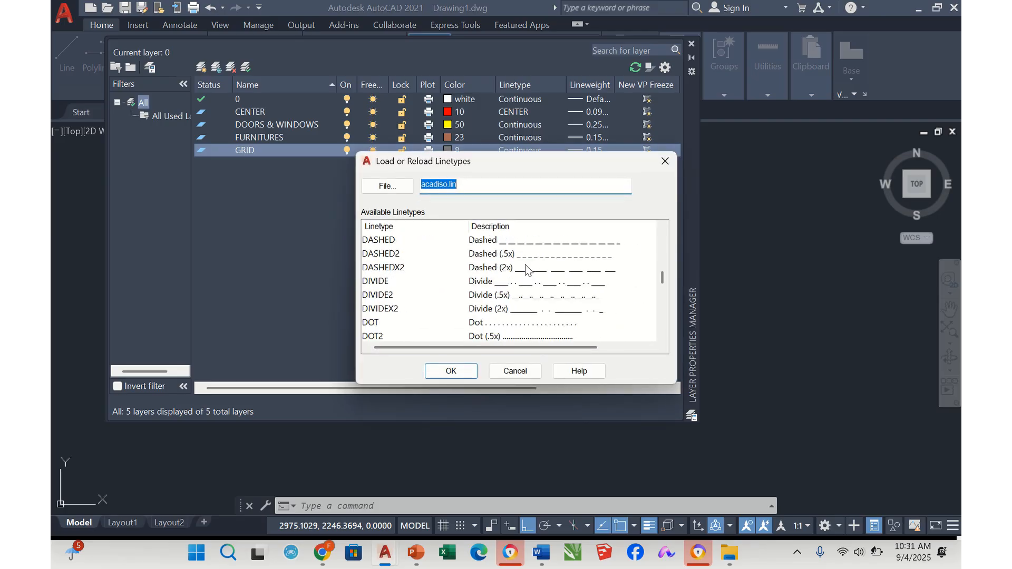
scroll(526, 270, down, 3)
scroll(526, 270, up, 11)
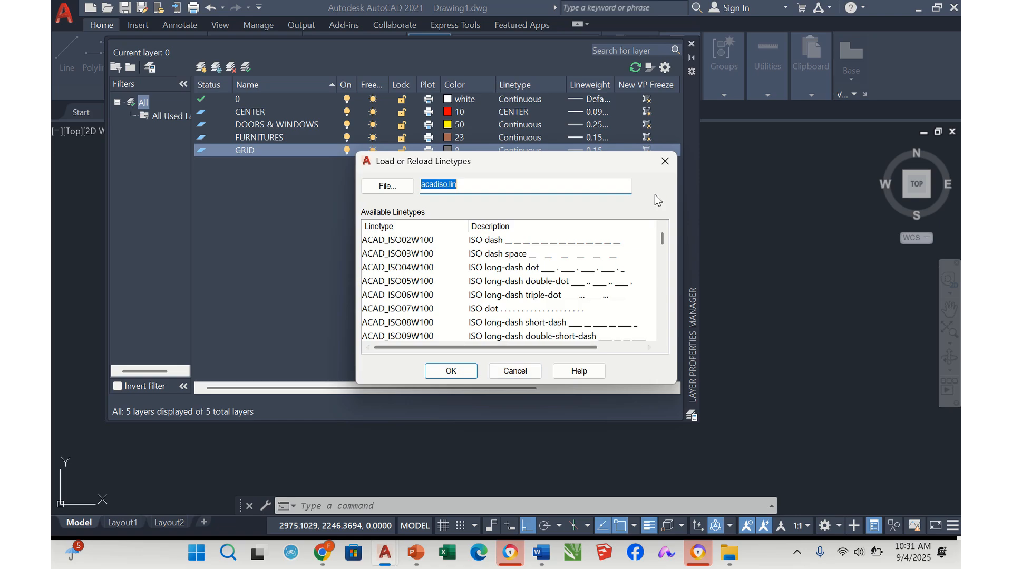
click(515, 370)
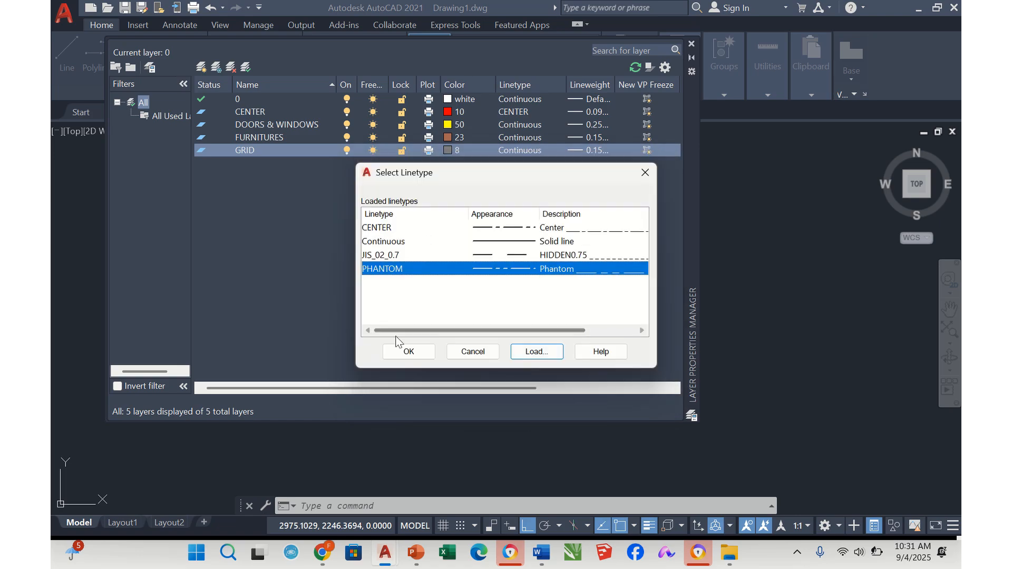
Confirm the linetype choice for the GRID layer and set its lineweight to 0.09 mm
click(404, 352)
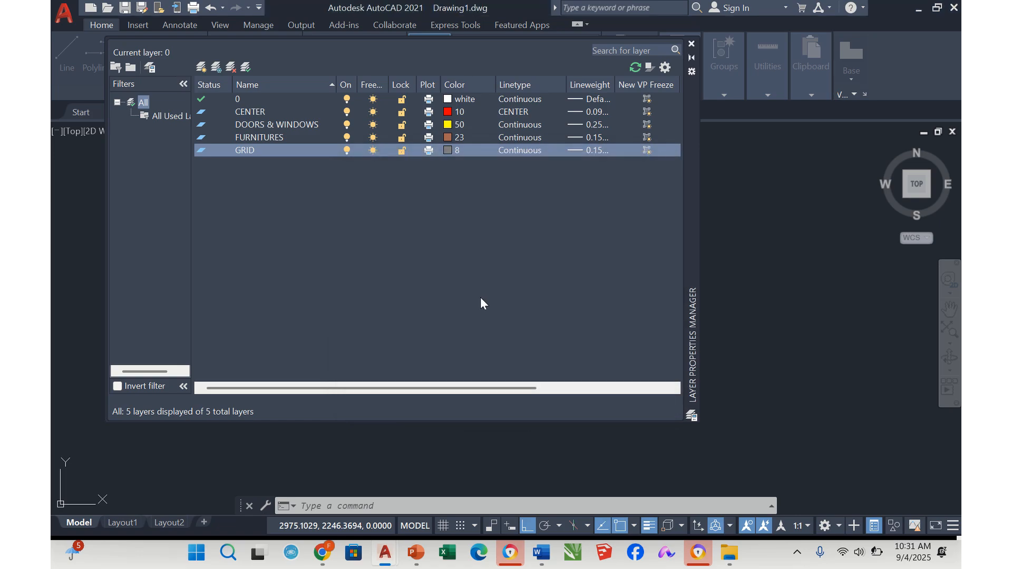
click(591, 150)
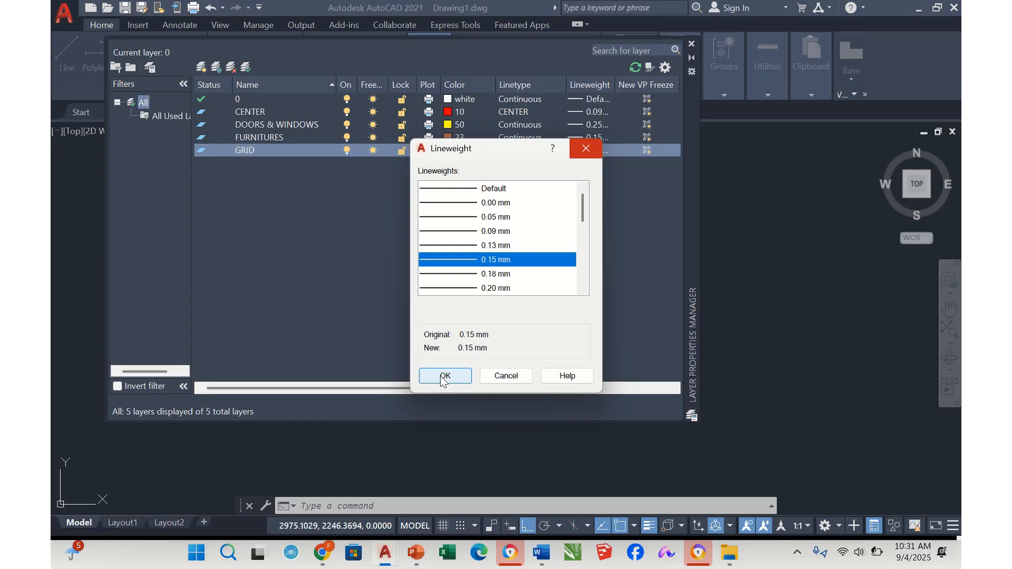
click(514, 232)
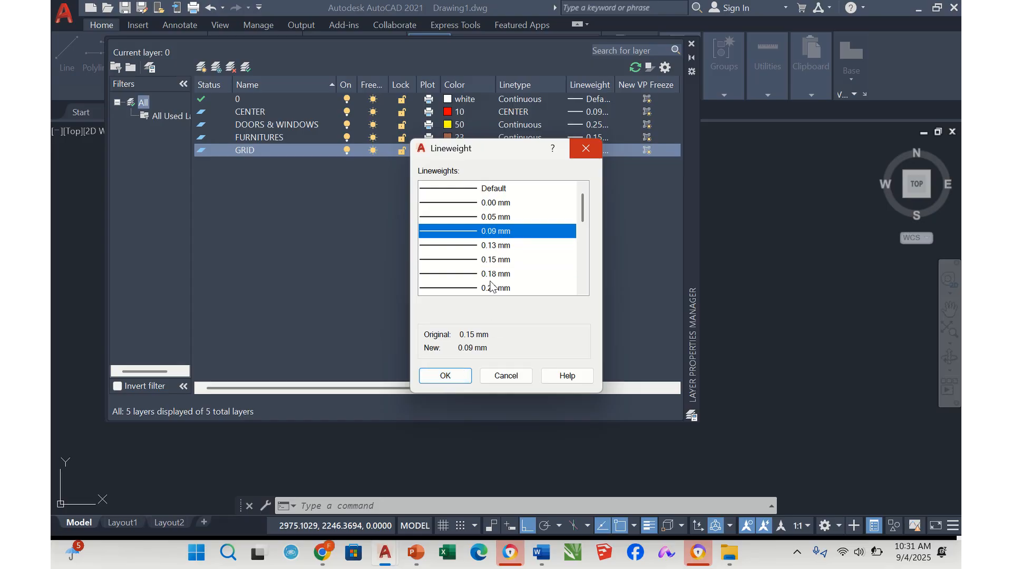
click(446, 376)
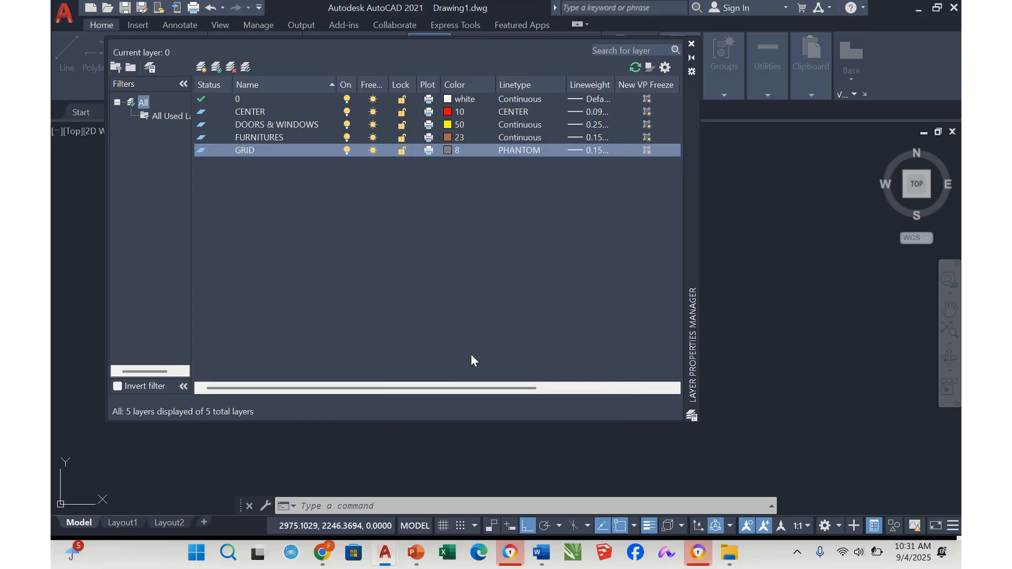
Create a new layer, make it the current layer, and rename it HIDDEN LINE
click(200, 68)
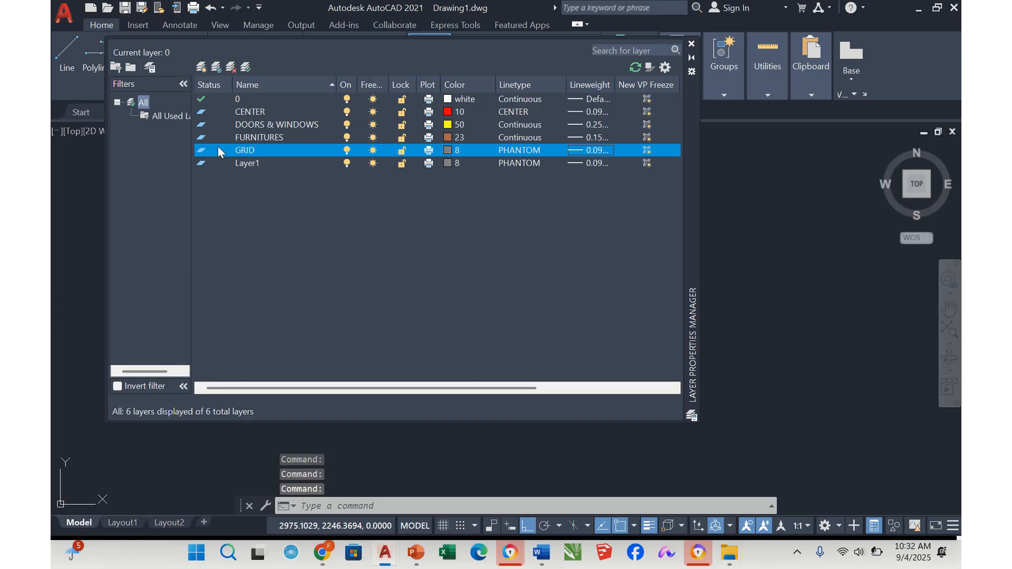
click(241, 160)
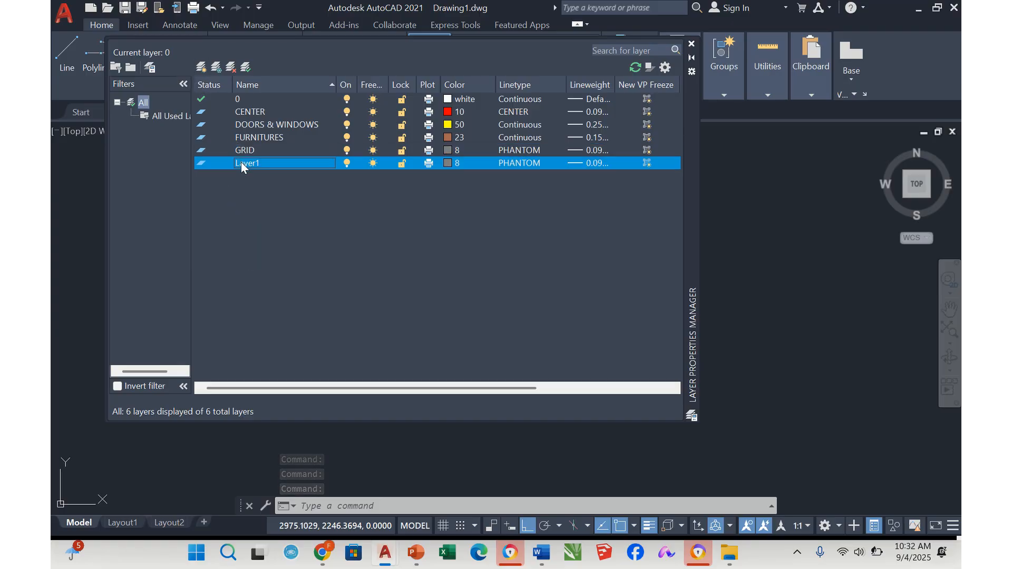
double_click(241, 163)
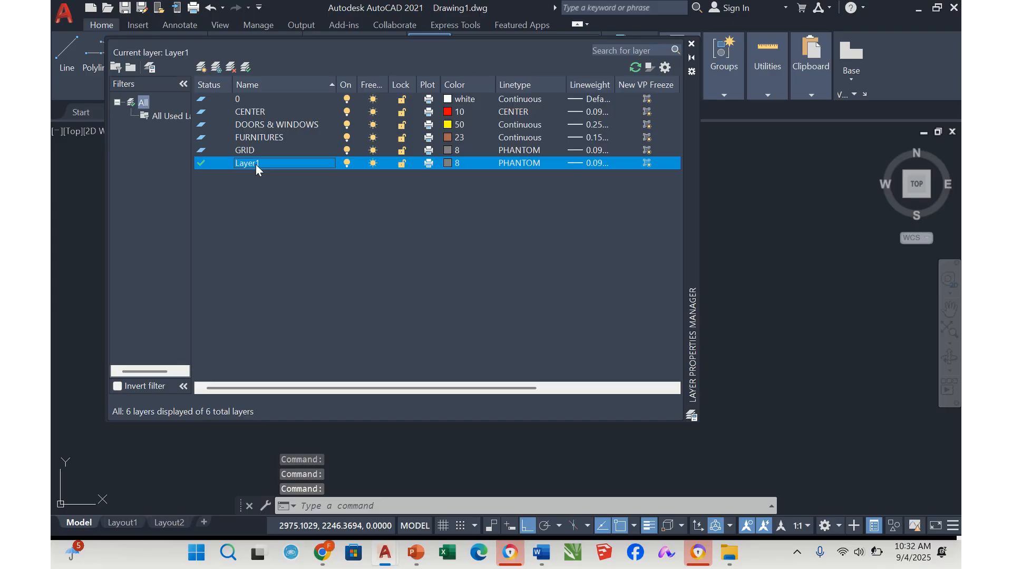
right_click(255, 164)
click(307, 234)
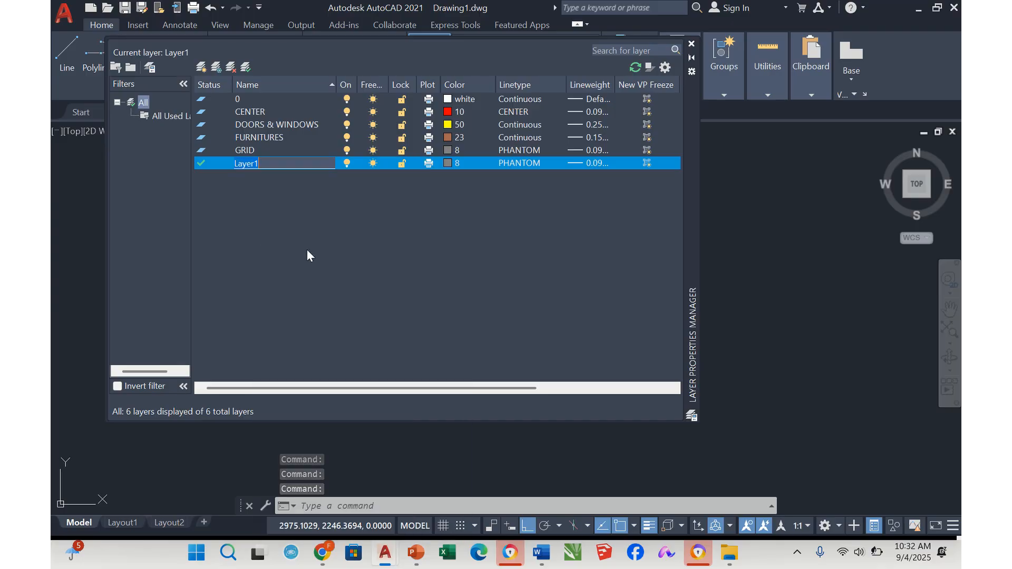
text(HIDD)
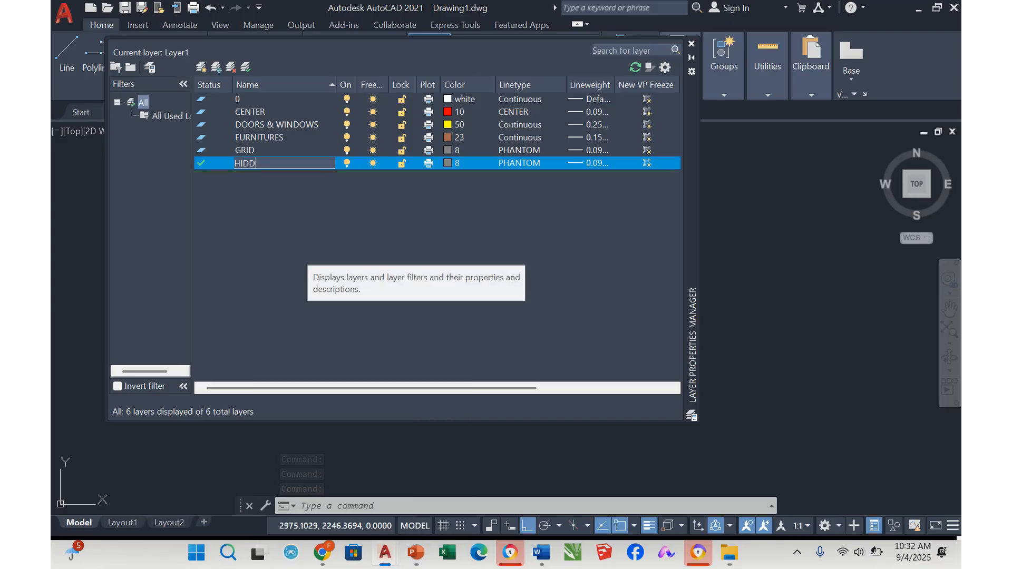
text(EN)
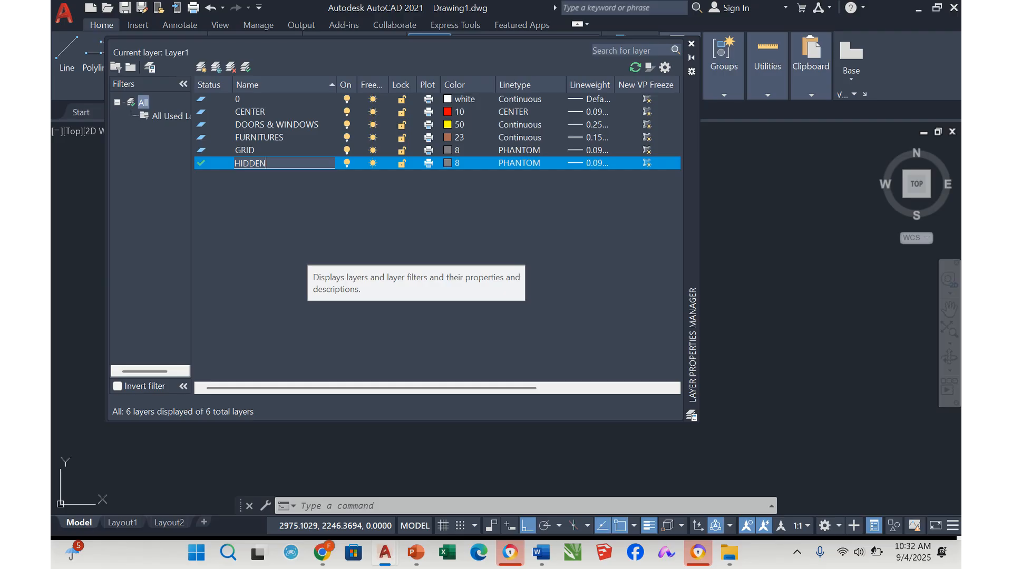
text( LINE)
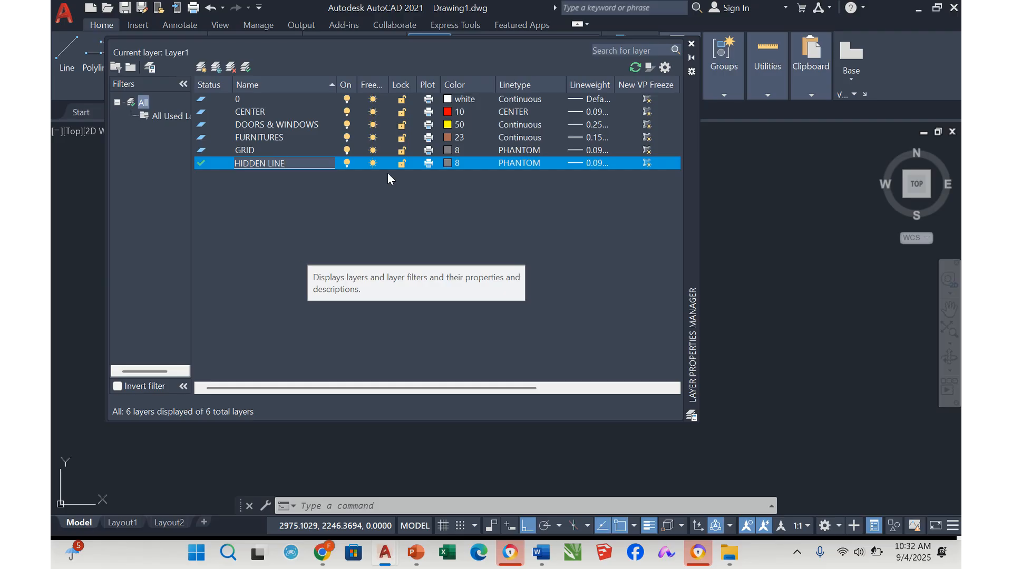
key(Return)
Set the HIDDEN LINE layer's color to index color 200 (purple)
click(447, 163)
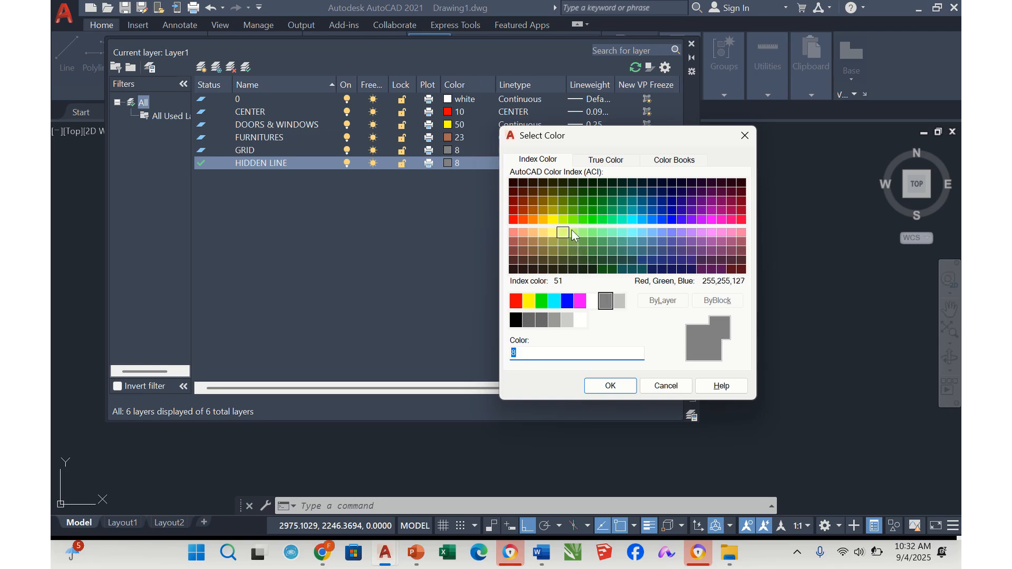
click(704, 224)
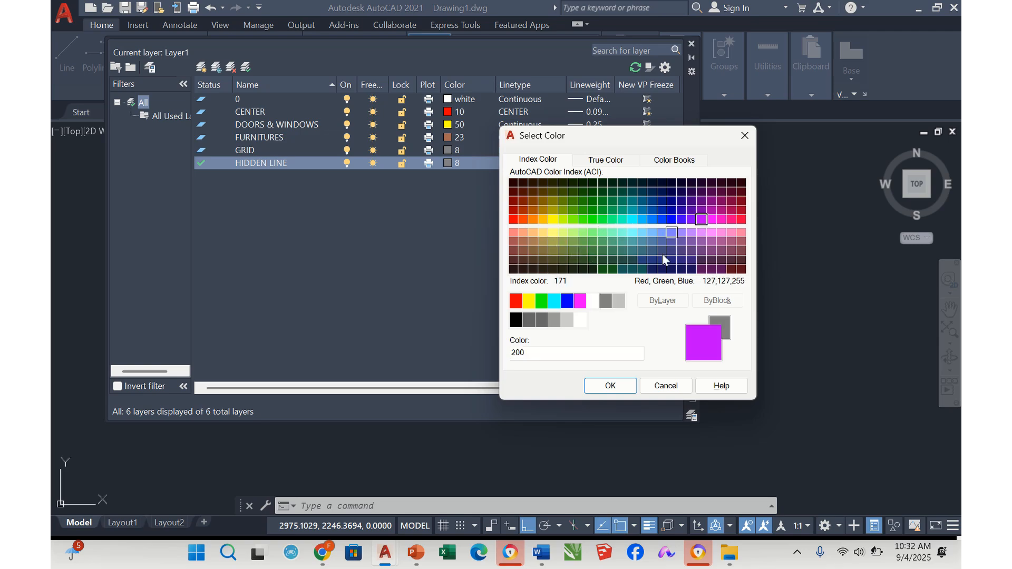
click(611, 386)
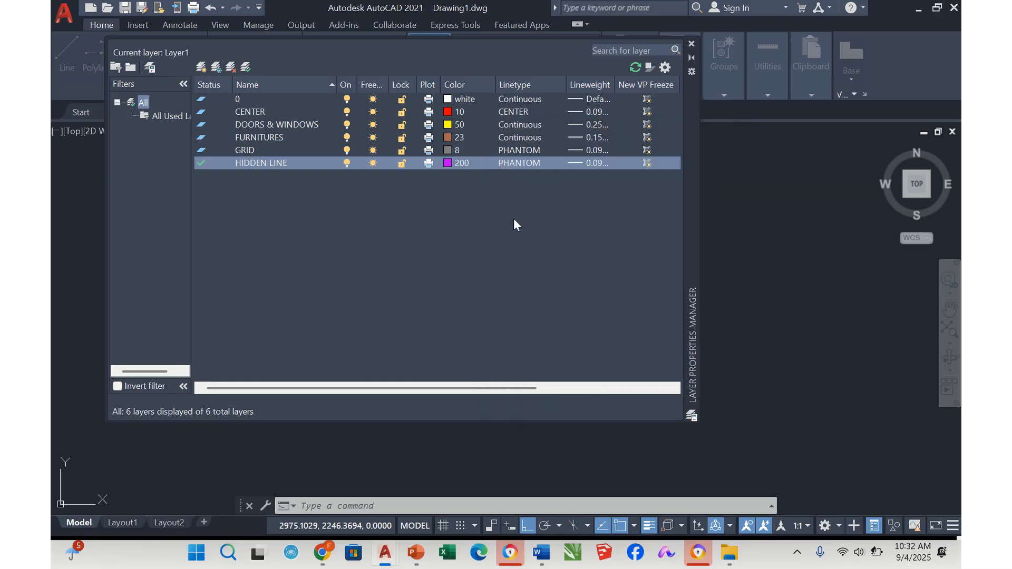
Assign the JIS_02_0.7 linetype and a 0.15 mm lineweight to the HIDDEN LINE layer
click(515, 162)
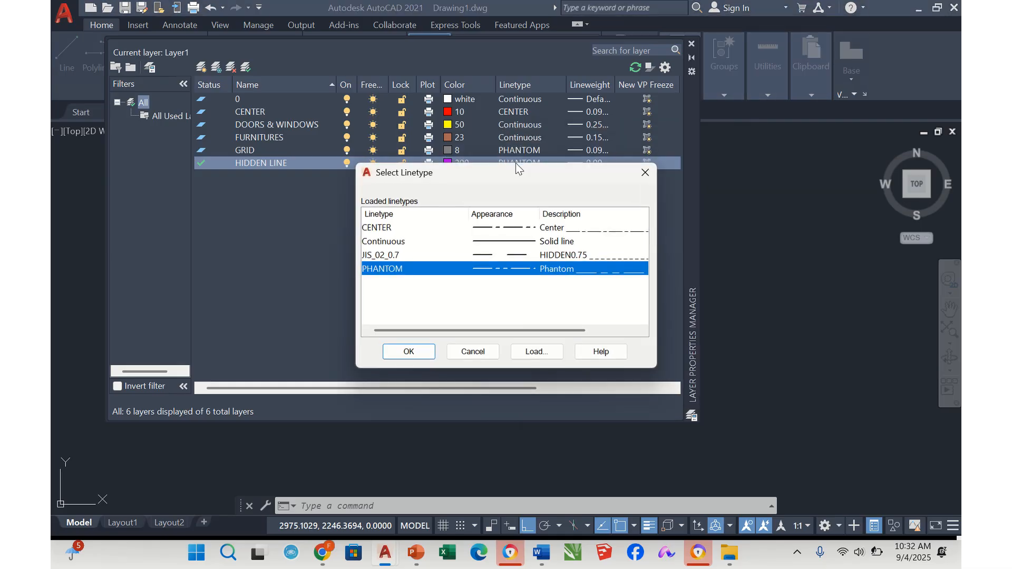
click(537, 257)
click(410, 352)
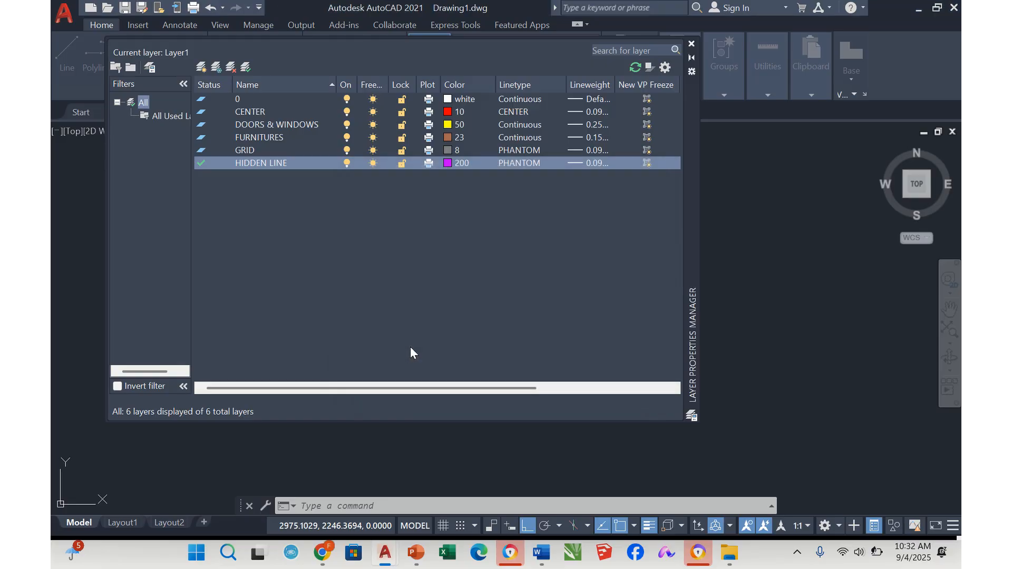
click(599, 164)
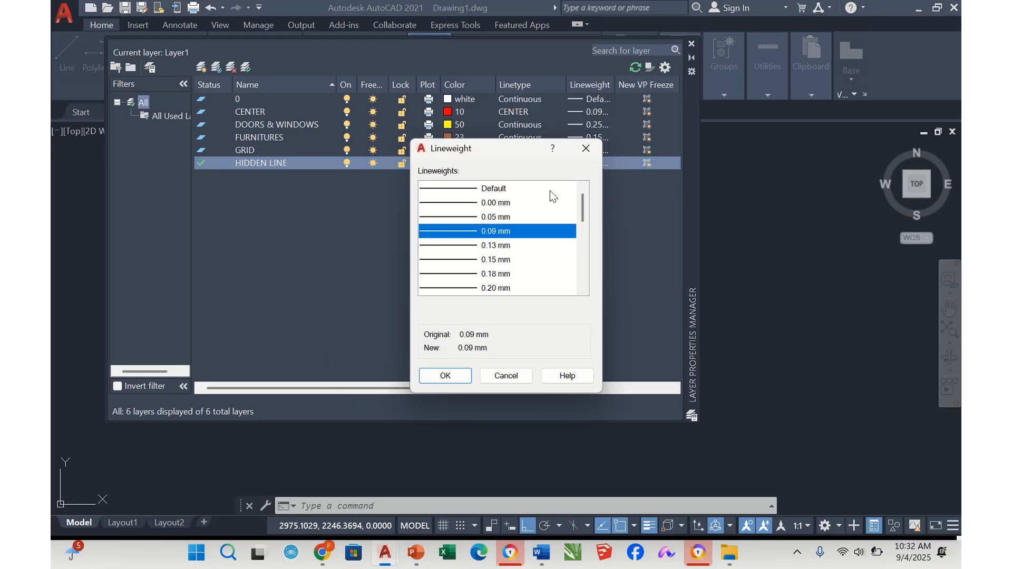
click(497, 262)
click(446, 377)
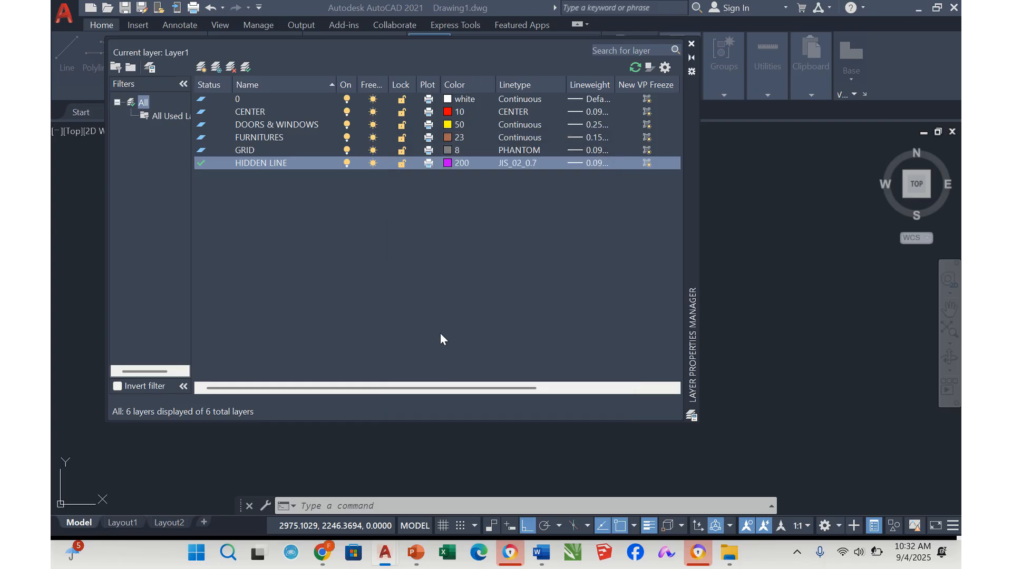
Create a new layer and name it DIMLINE
click(200, 68)
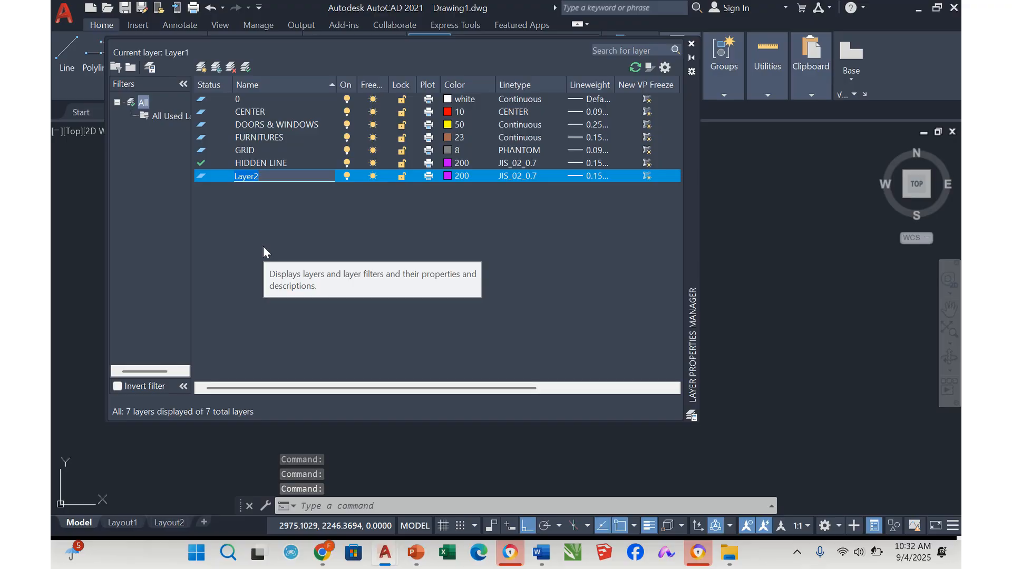
text(DIMLI)
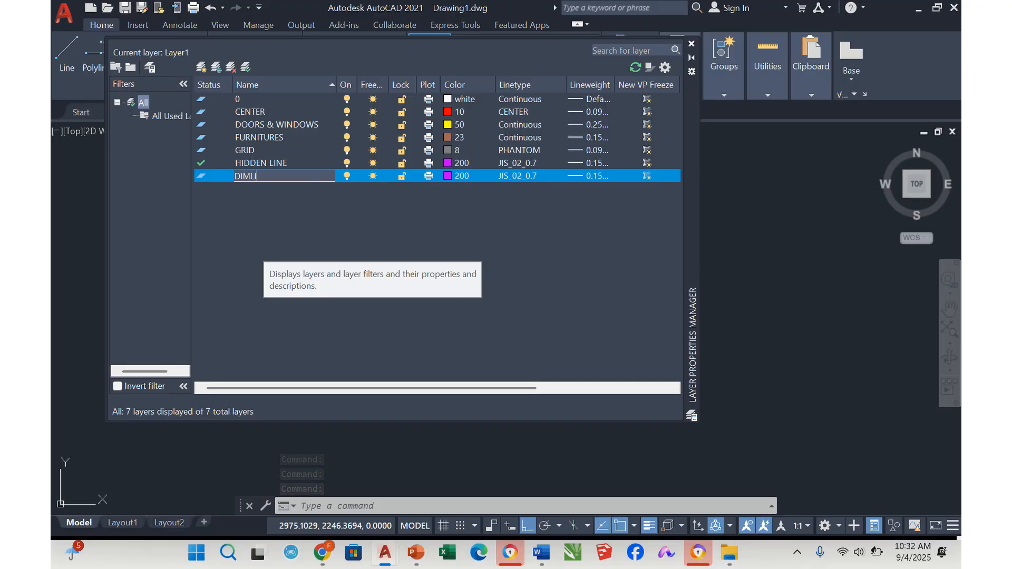
text(NE)
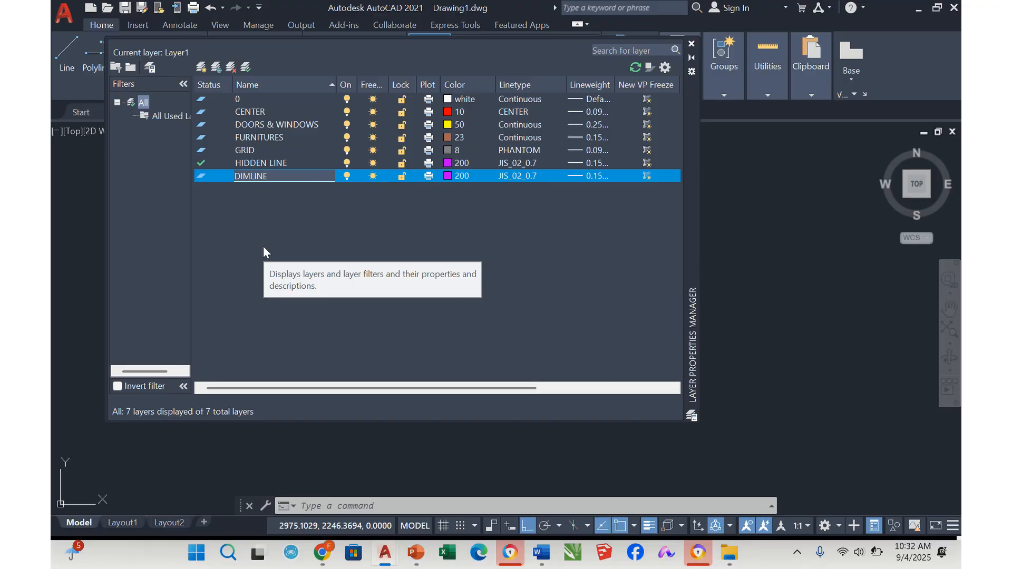
Set the DIMLINE layer's color to green
click(447, 177)
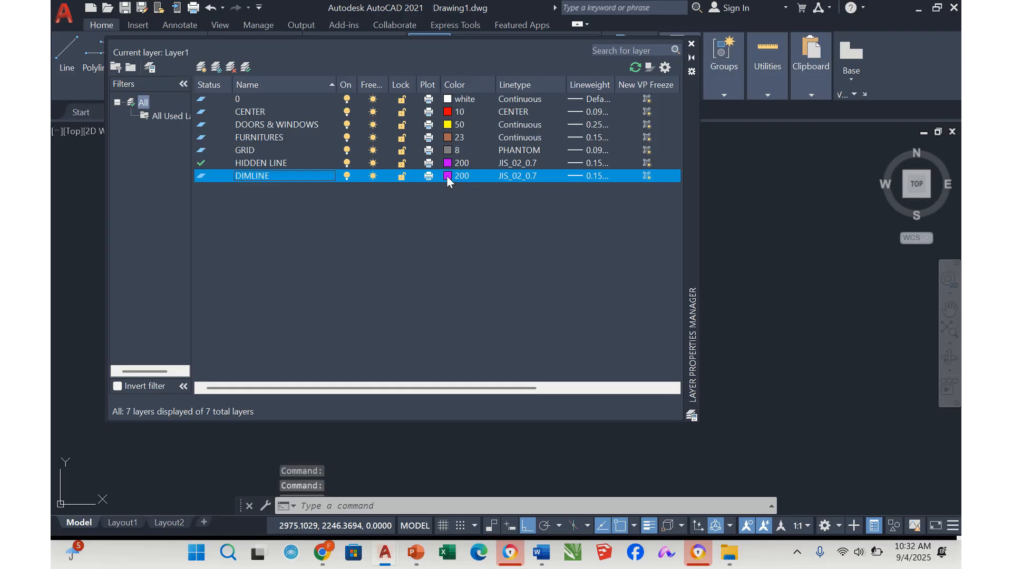
click(447, 176)
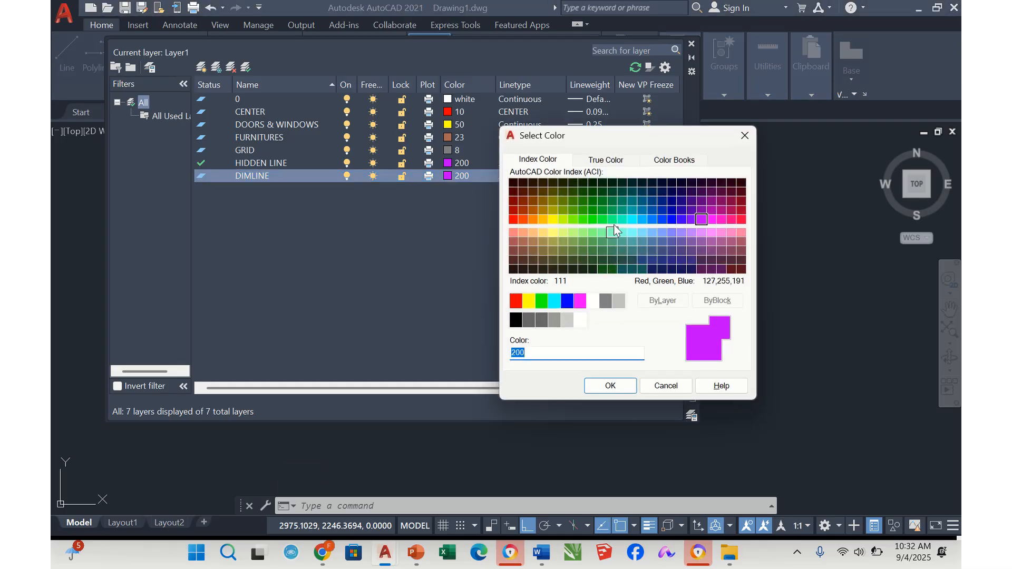
click(541, 301)
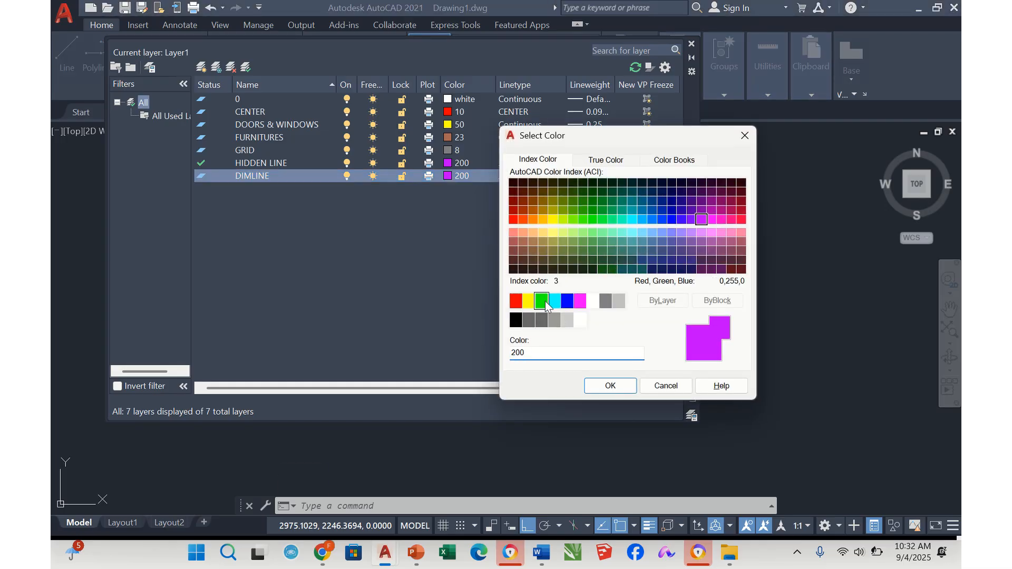
click(611, 386)
Assign the Continuous linetype and a 0.25 mm lineweight to the DIMLINE layer
click(522, 177)
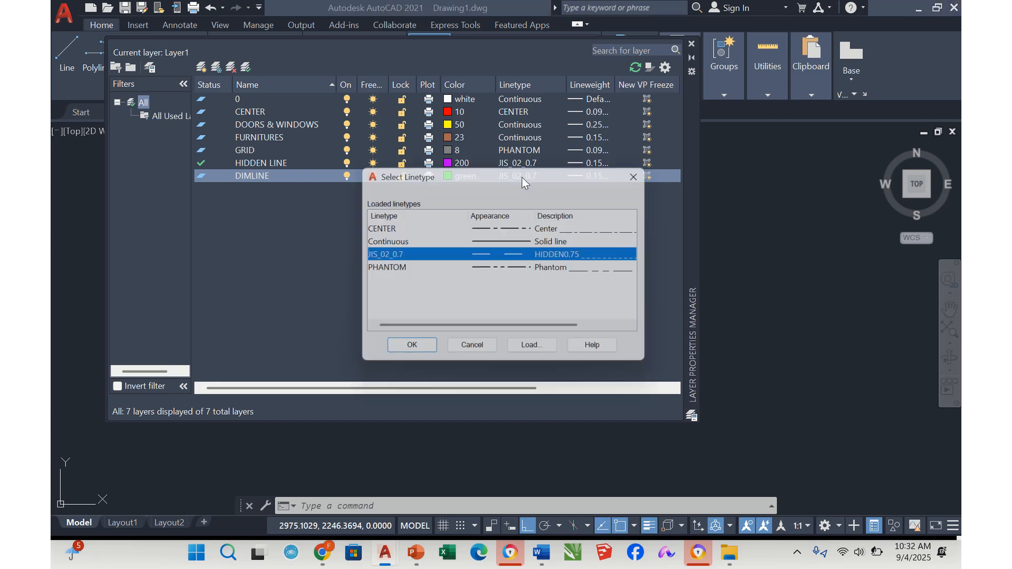
click(507, 242)
click(417, 352)
click(587, 178)
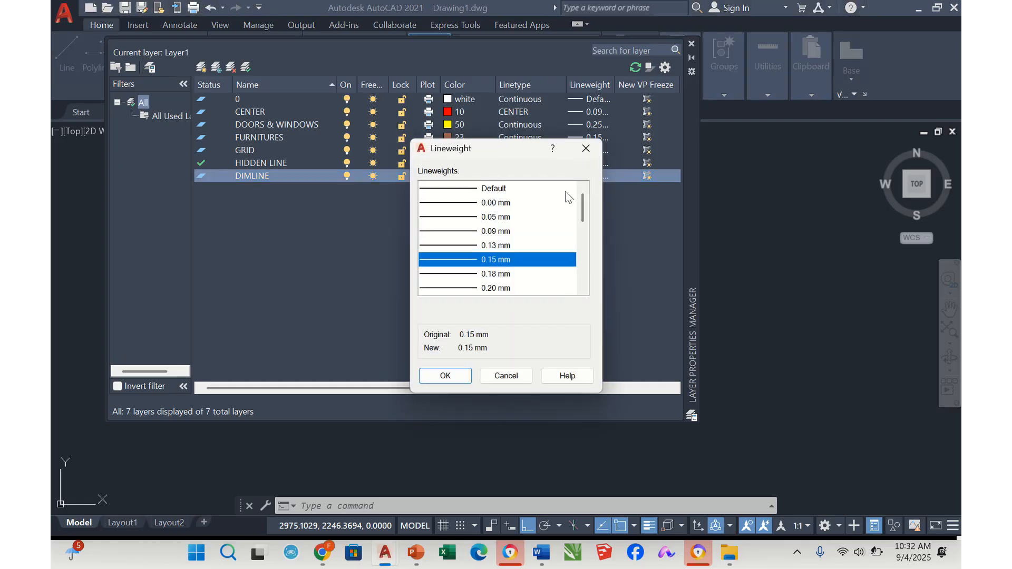
scroll(516, 247, down, 1)
click(505, 261)
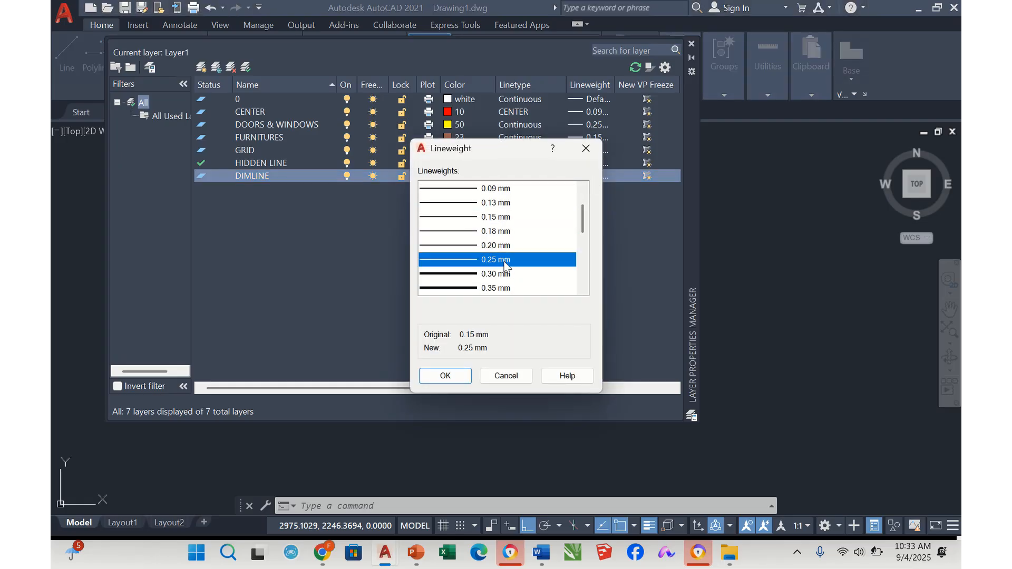
click(443, 376)
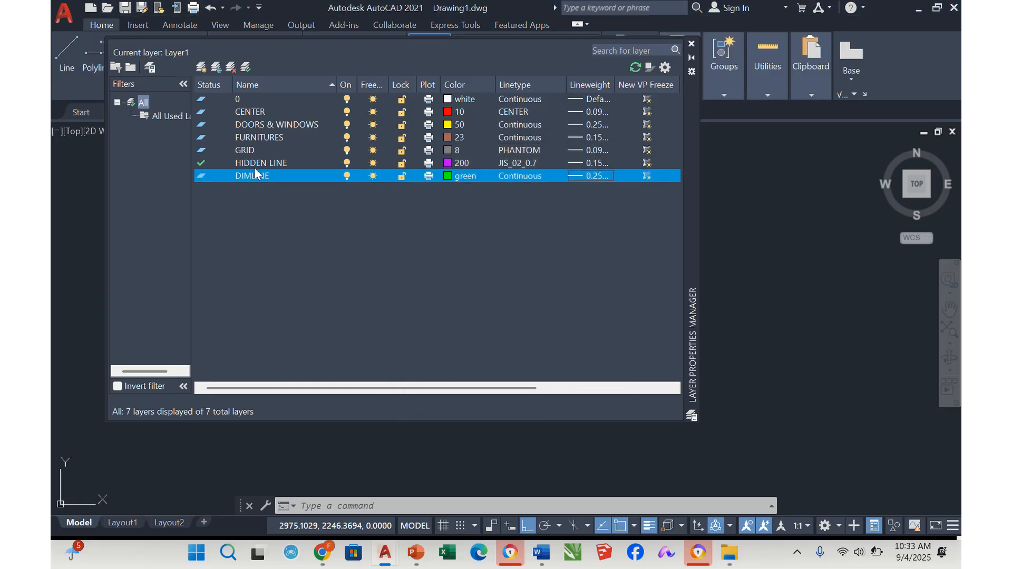
Create another new layer, make it the current layer, and rename it WALL
click(201, 66)
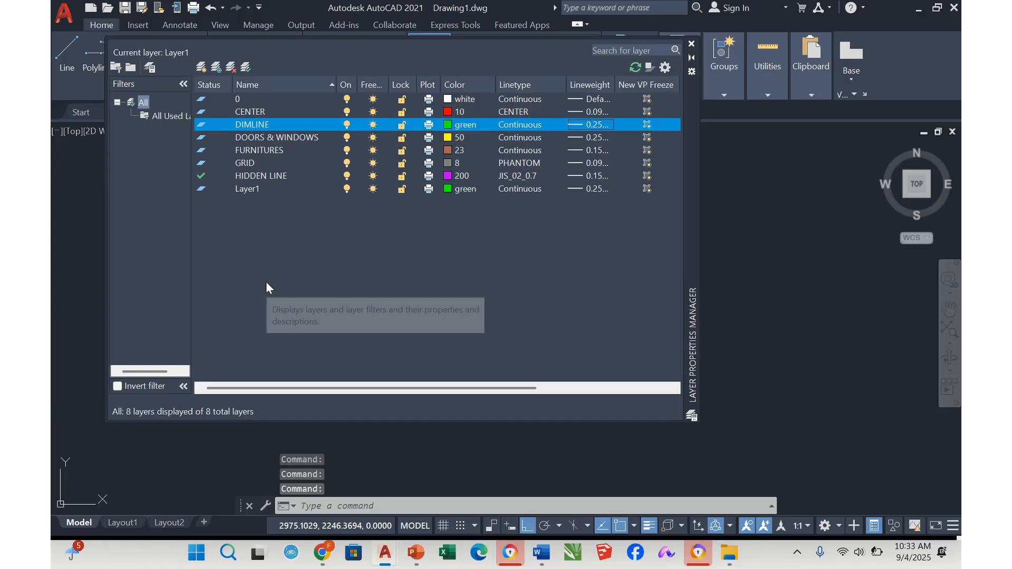
double_click(256, 190)
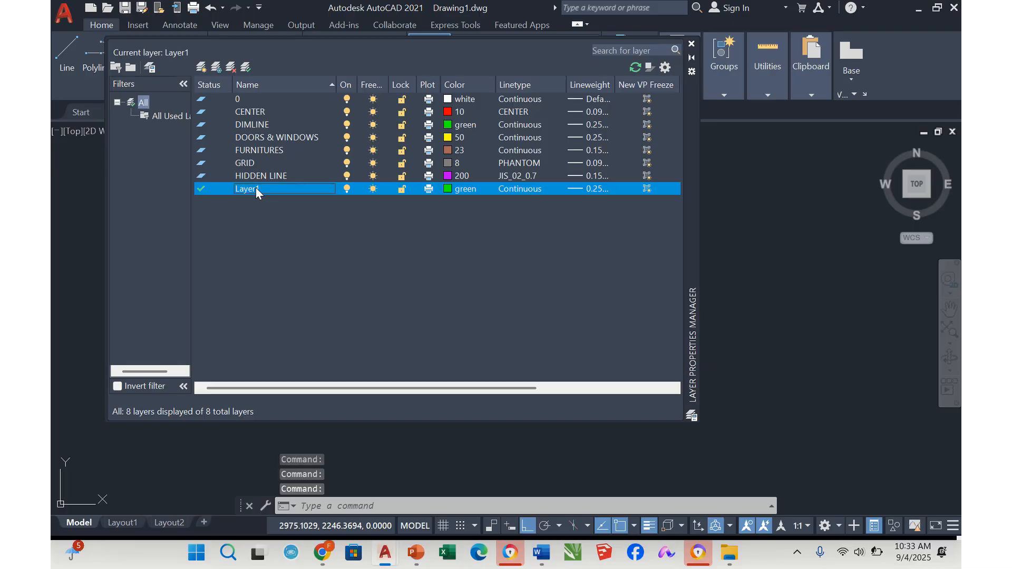
right_click(256, 189)
click(308, 235)
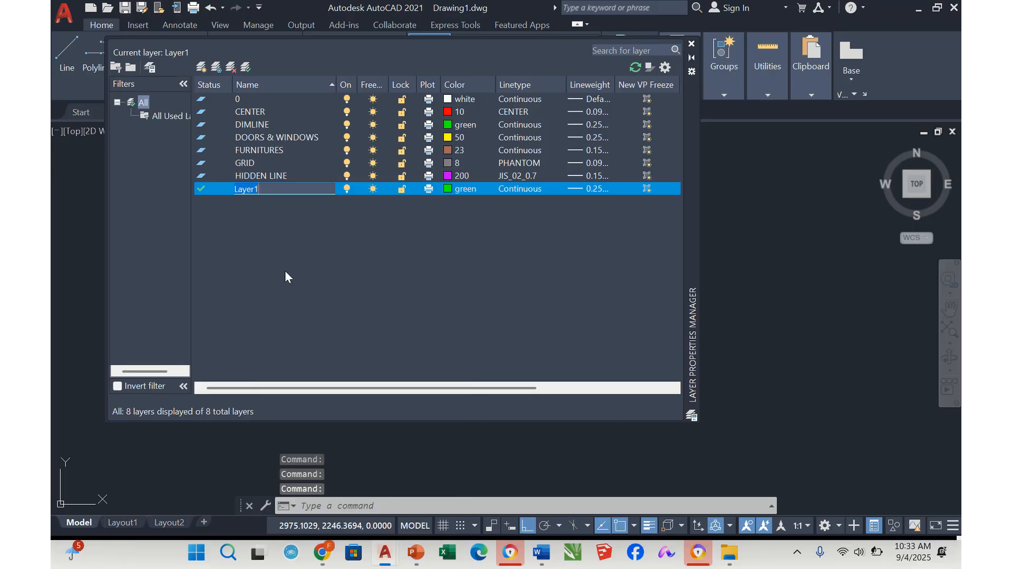
text(WALL)
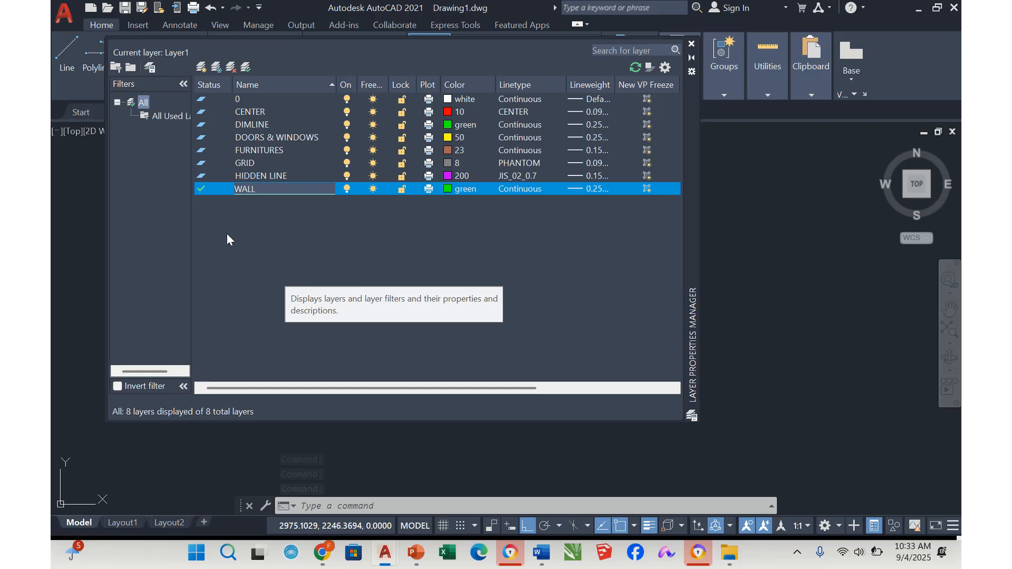
key(Return)
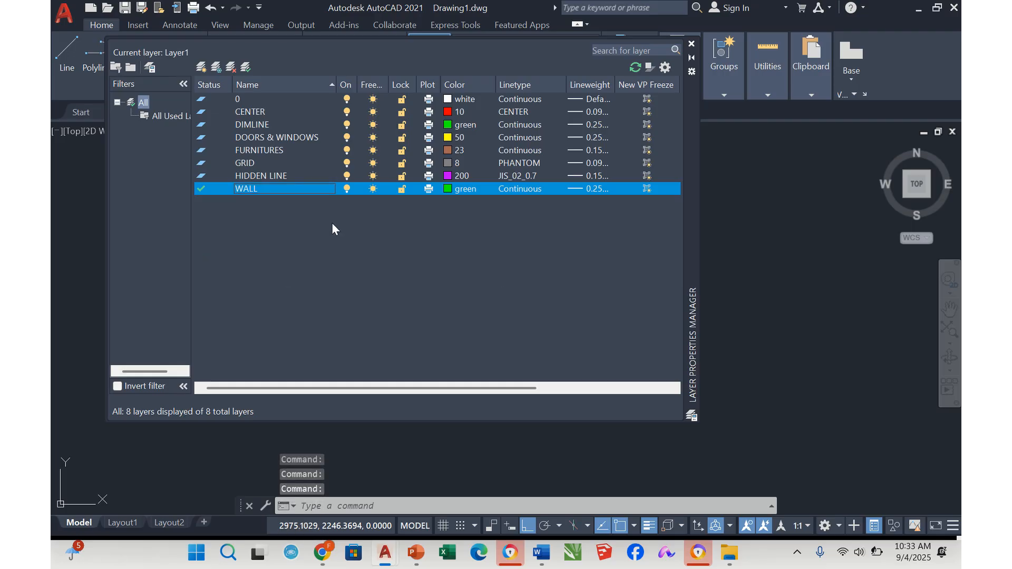
Set the WALL layer's color to index color 130 (cyan) and its lineweight to 0.50 mm
click(450, 188)
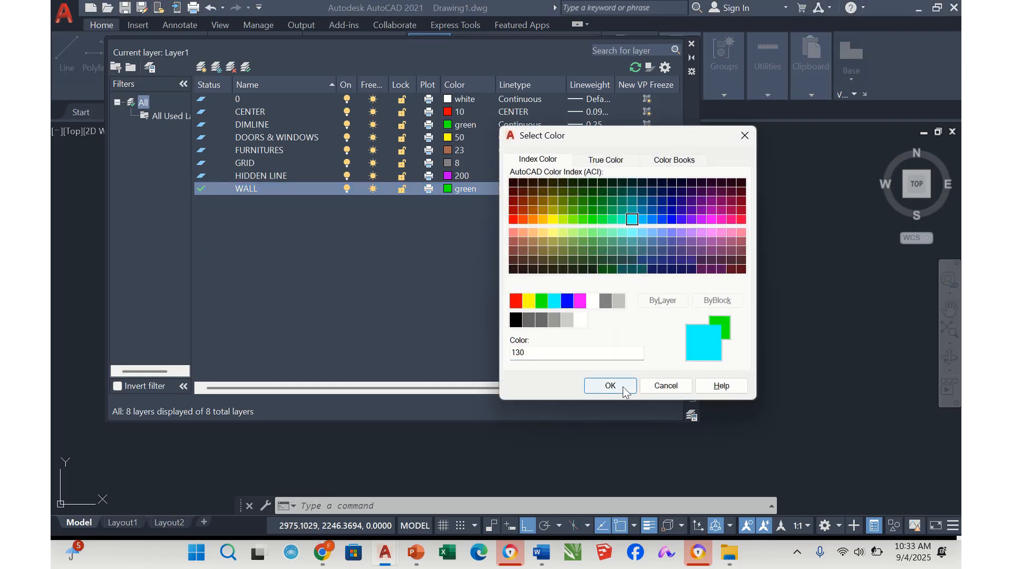
click(610, 385)
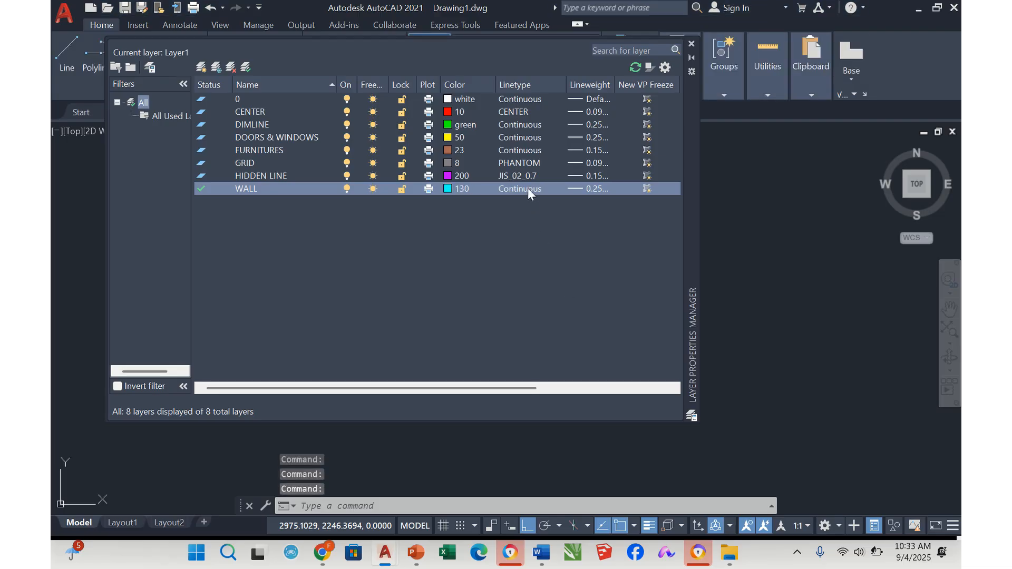
click(587, 191)
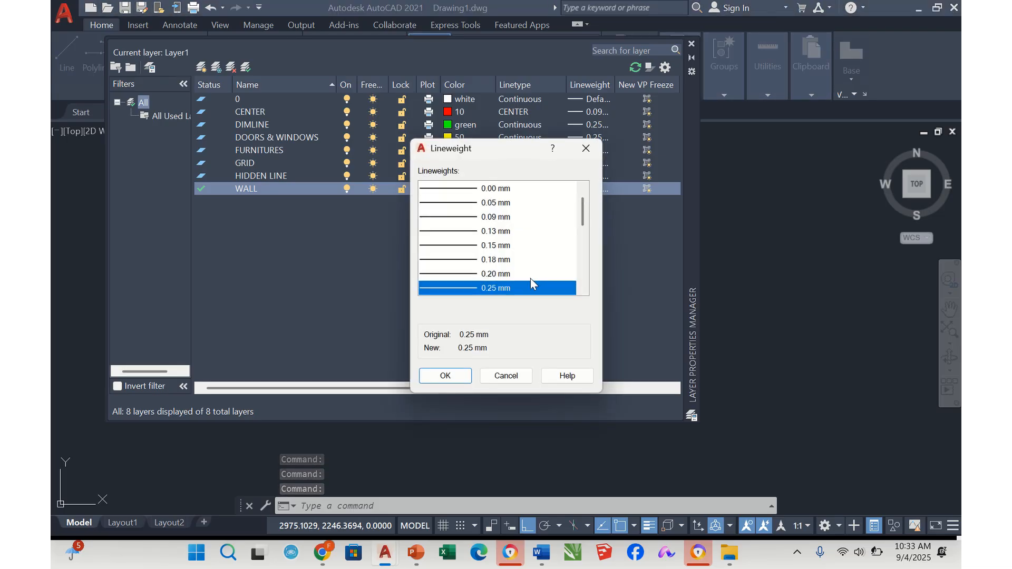
scroll(530, 277, down, 1)
scroll(520, 283, down, 1)
click(496, 260)
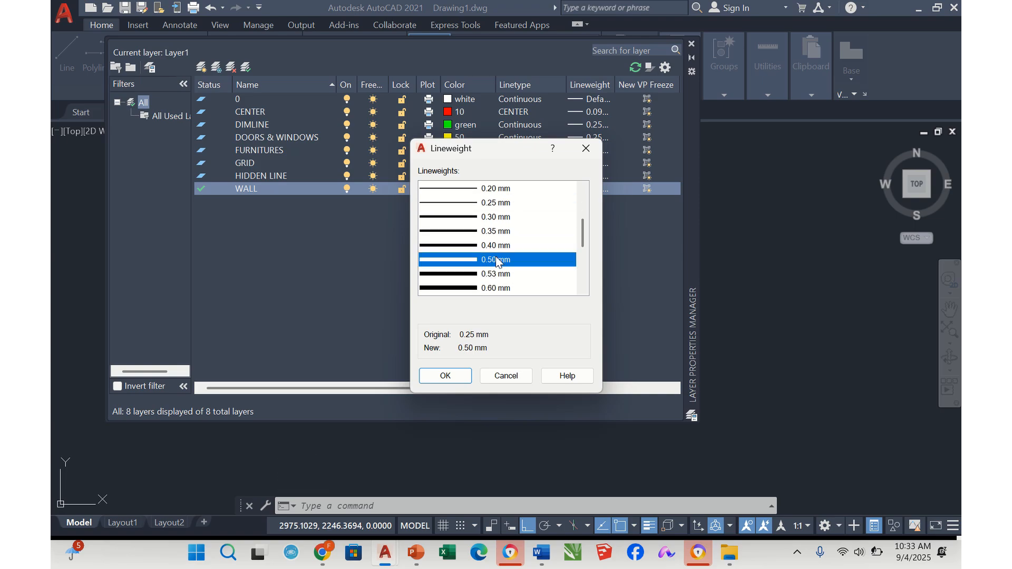
click(446, 377)
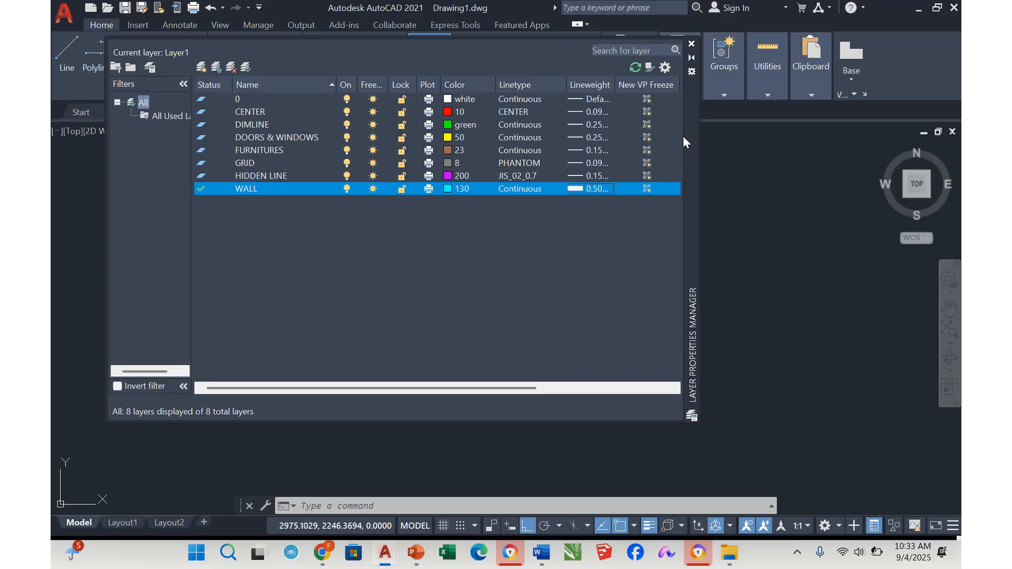
Close the layer manager and review the finished layers in the drawing's layer list
click(693, 46)
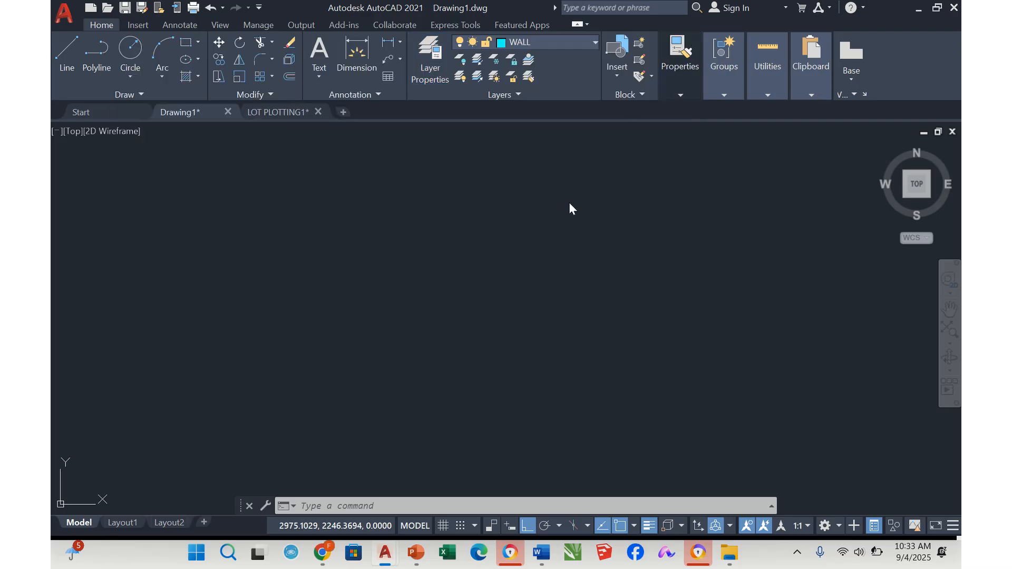
click(594, 41)
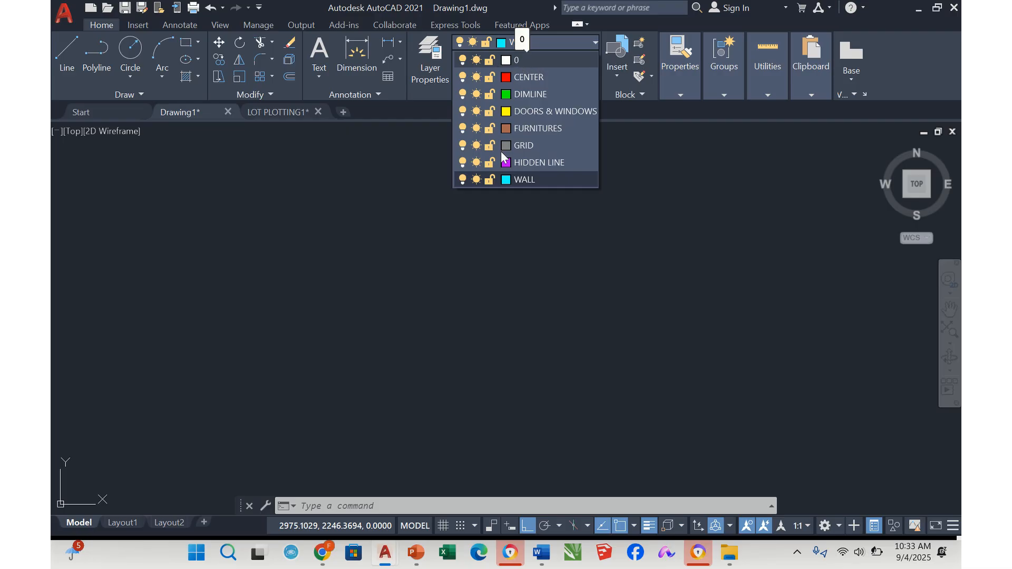
click(493, 243)
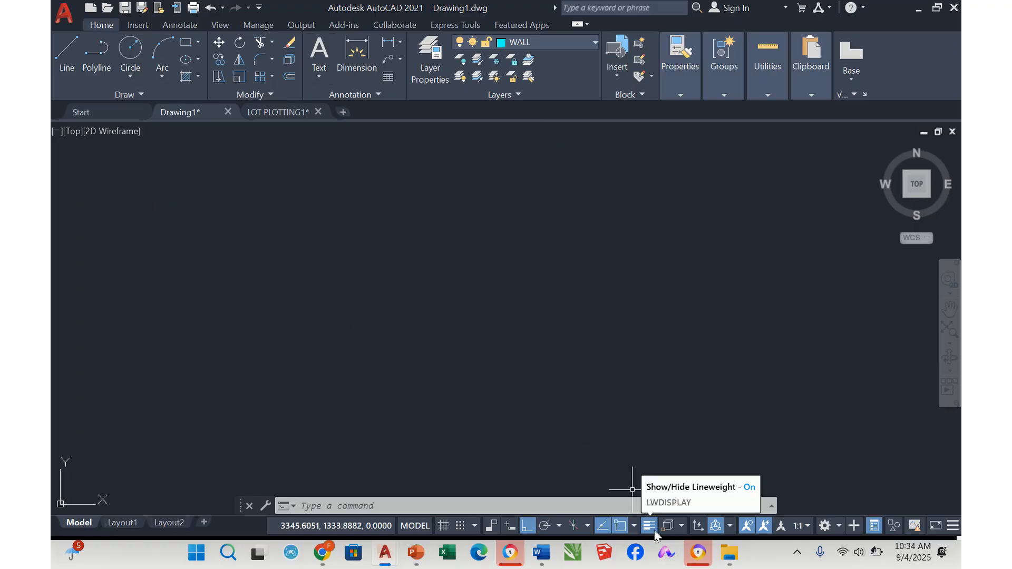
Draw a horizontal line about 272 units long on the WALL layer in the middle of the drawing area
click(66, 53)
click(385, 234)
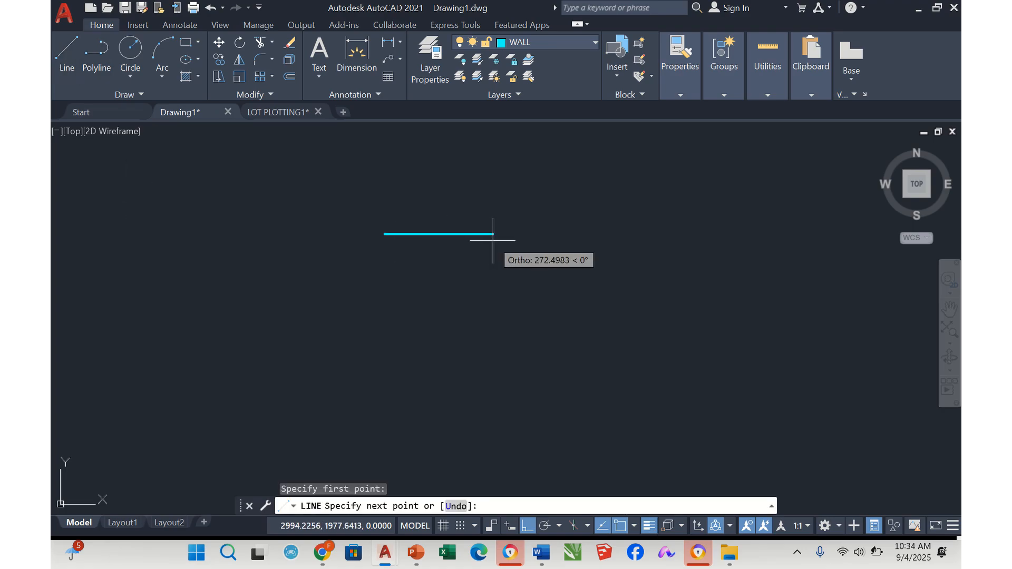
double_click(488, 241)
key(Escape)
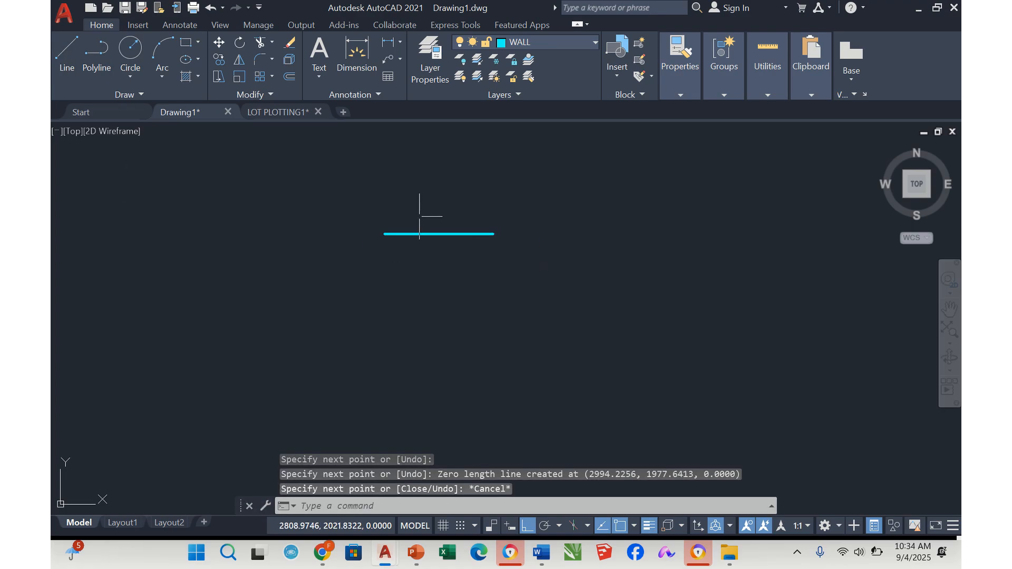
Make HIDDEN LINE the current layer and draw a horizontal line just below the wall line, spanning about the same length
scroll(420, 212, up, 5)
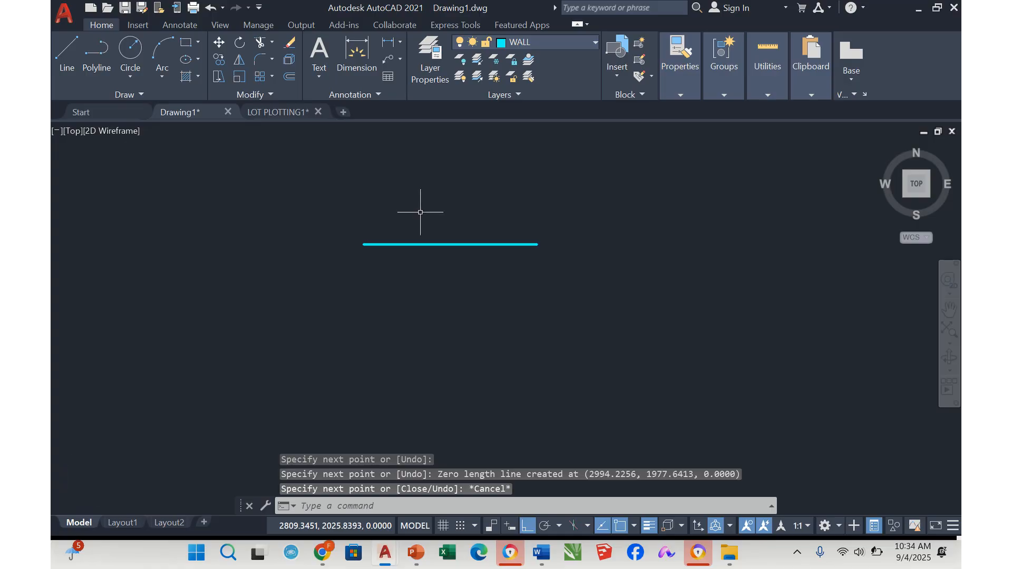
click(594, 41)
click(548, 163)
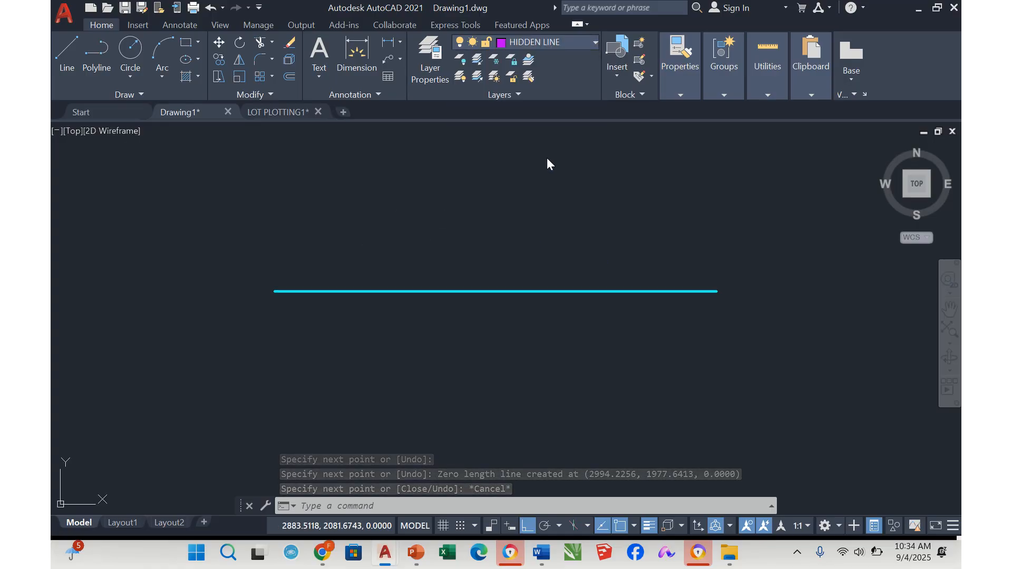
key(Return)
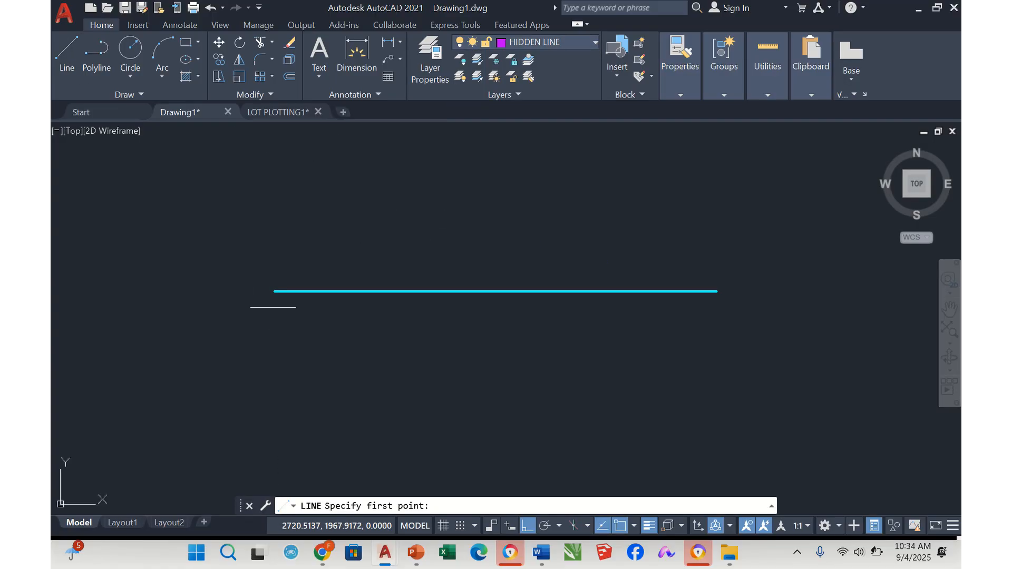
click(274, 312)
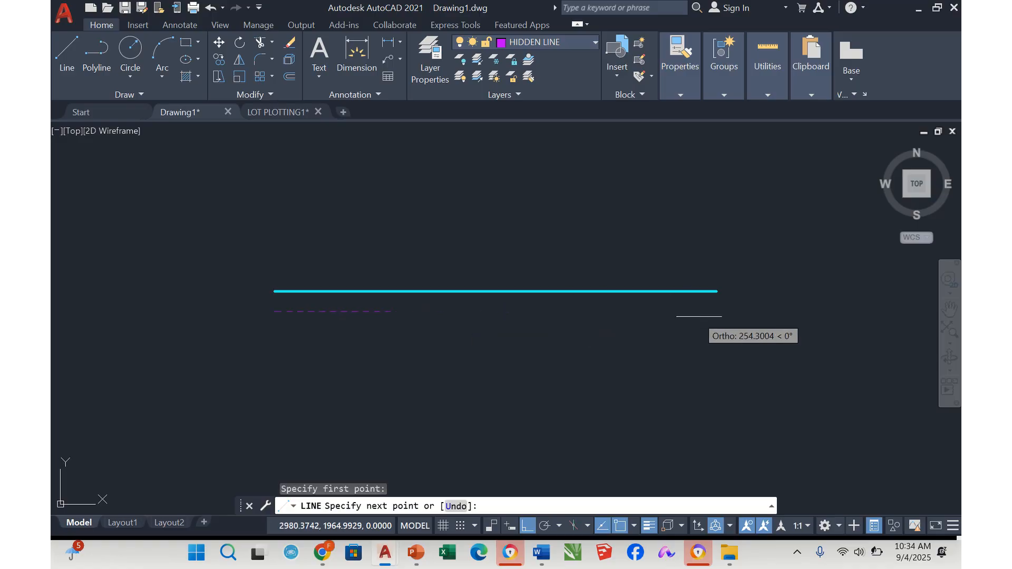
click(715, 312)
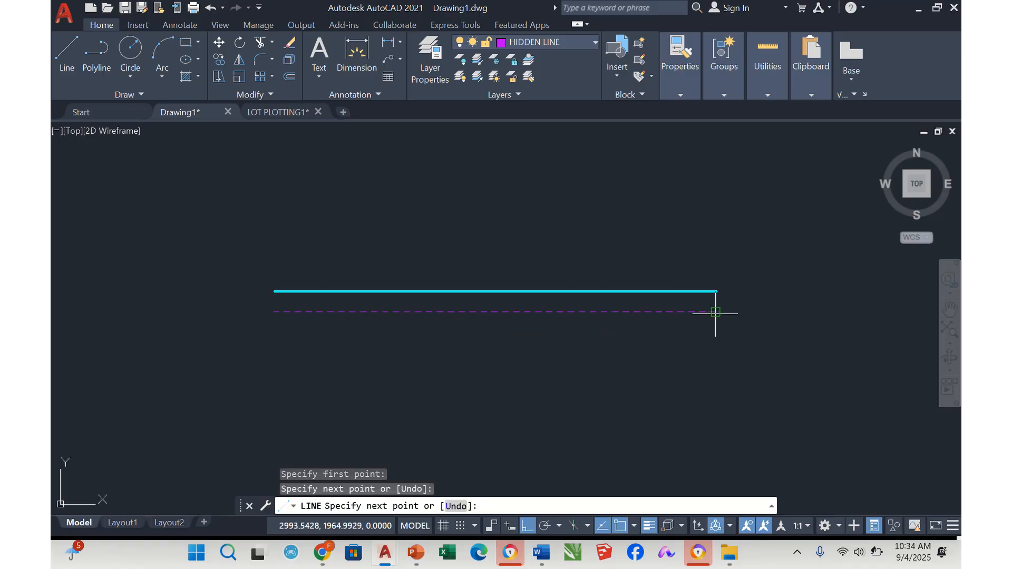
click(716, 312)
key(Escape)
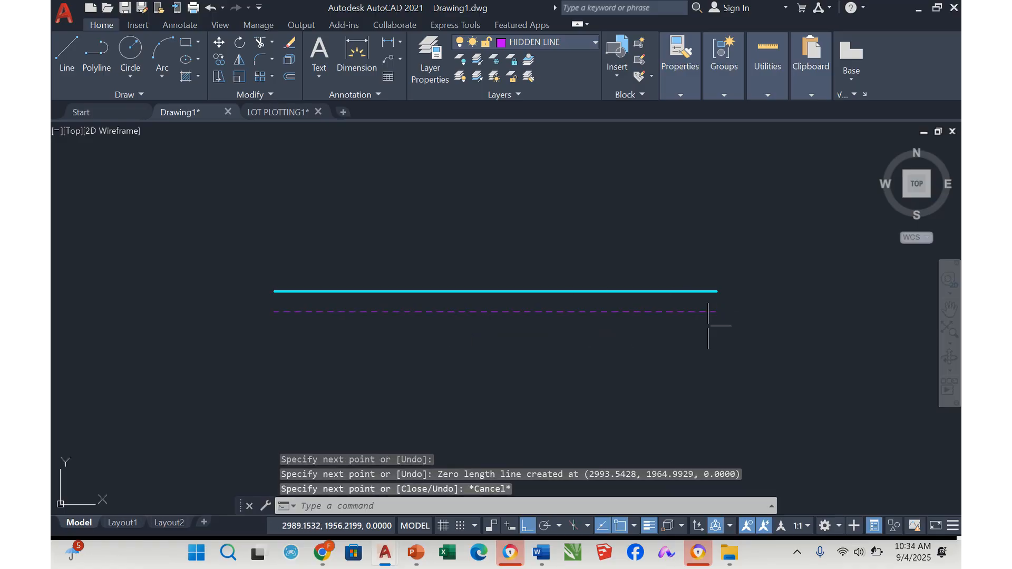
Make GRID the current layer and draw a horizontal line about 273 units long just below the hidden line
click(578, 42)
click(556, 146)
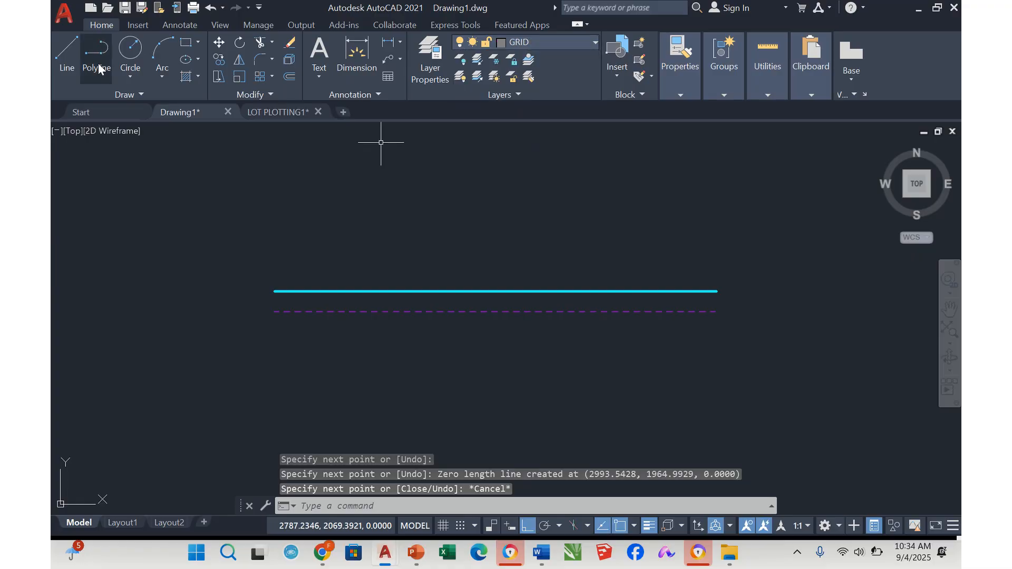
click(67, 52)
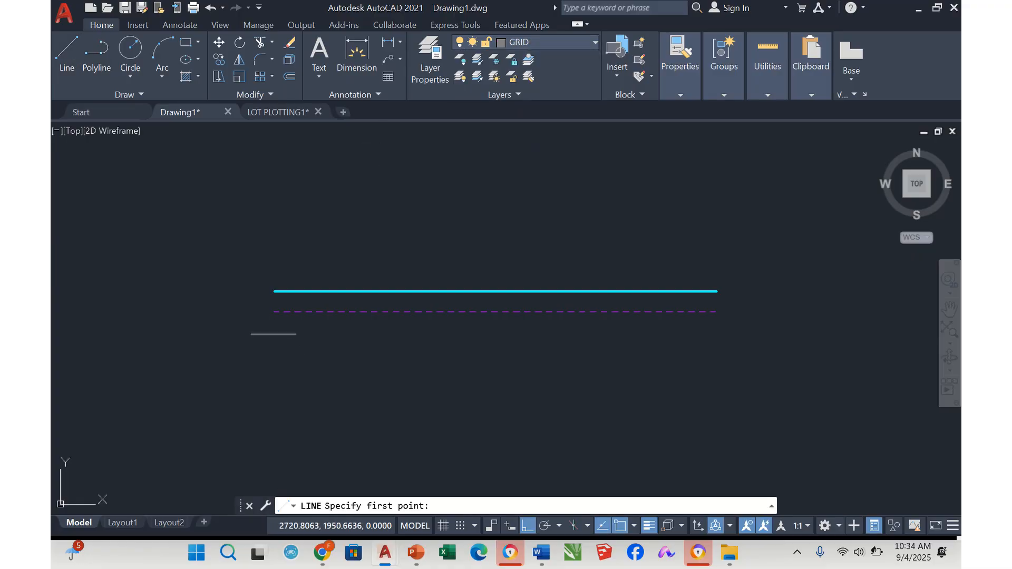
click(273, 333)
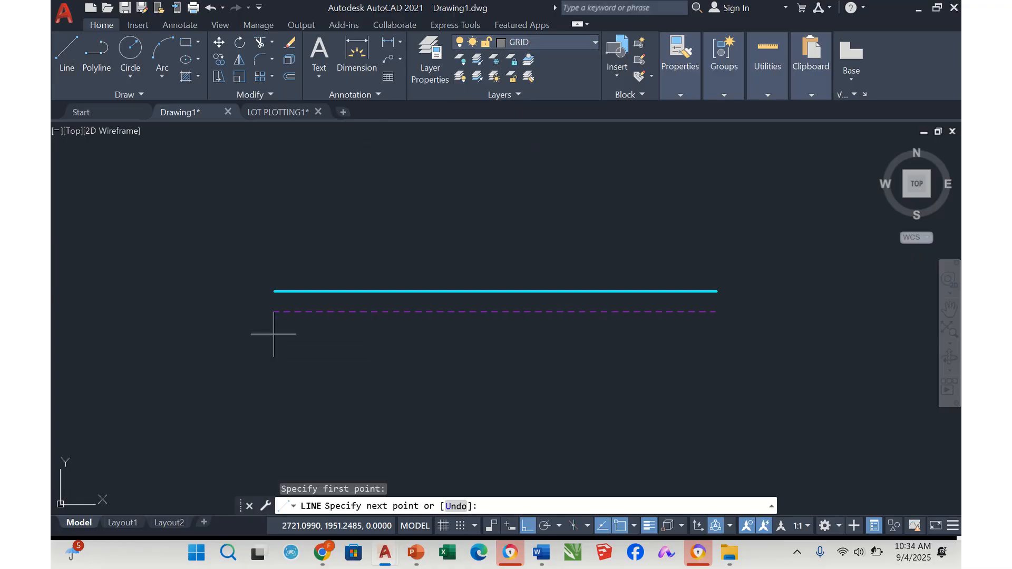
click(716, 335)
key(Escape)
key(Escape)
key(Escape)
key(Escape)
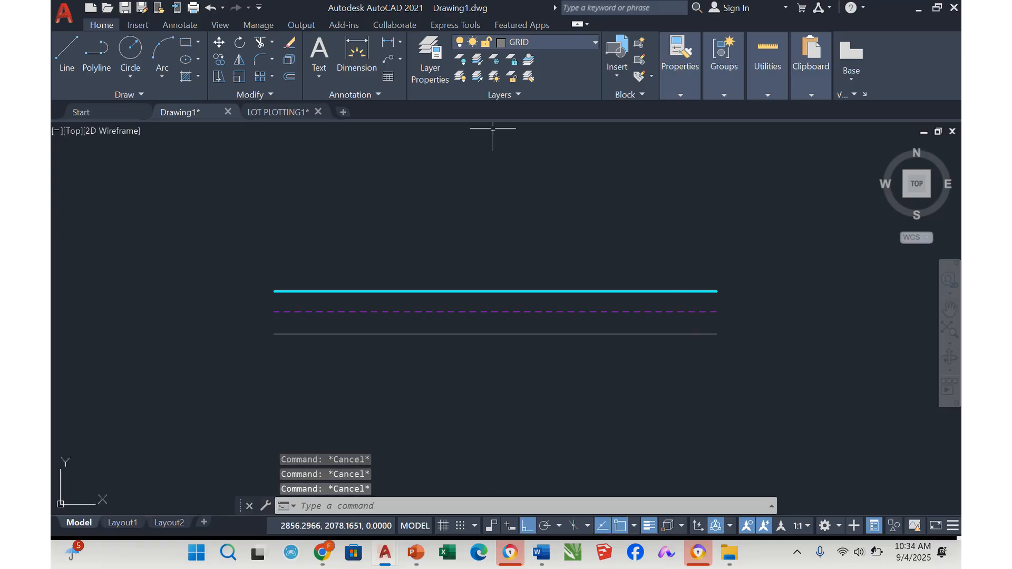
Check the linetype assigned to the GRID layer in the layer manager, keeping PHANTOM selected, and return to the drawing
click(423, 52)
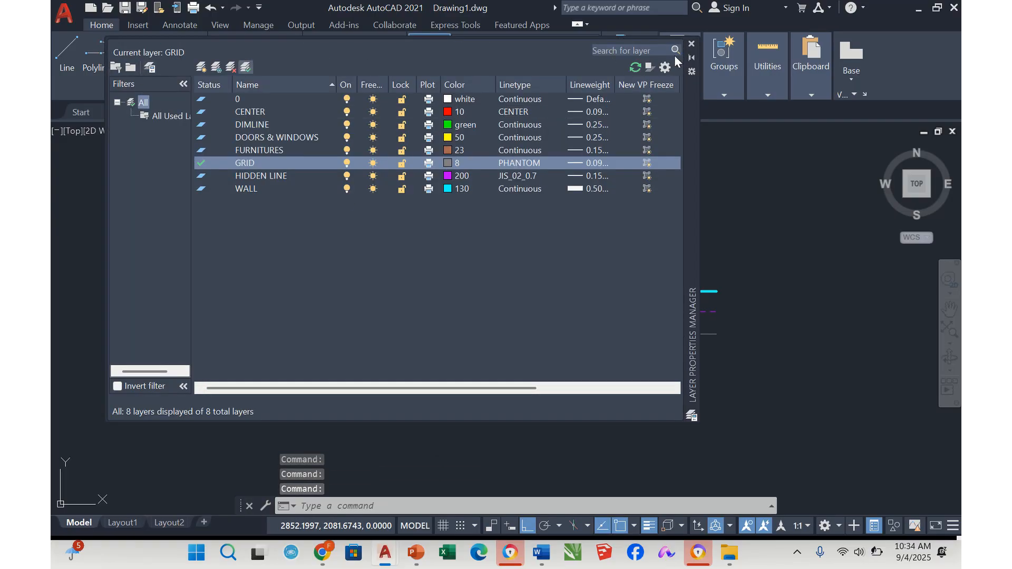
click(692, 45)
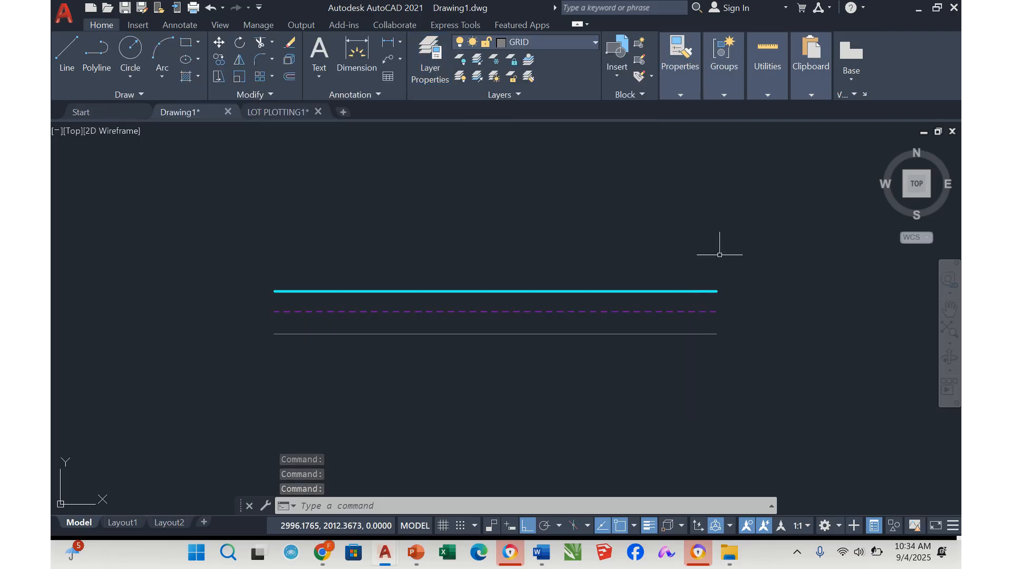
click(631, 334)
key(Escape)
key(Escape)
key(Escape)
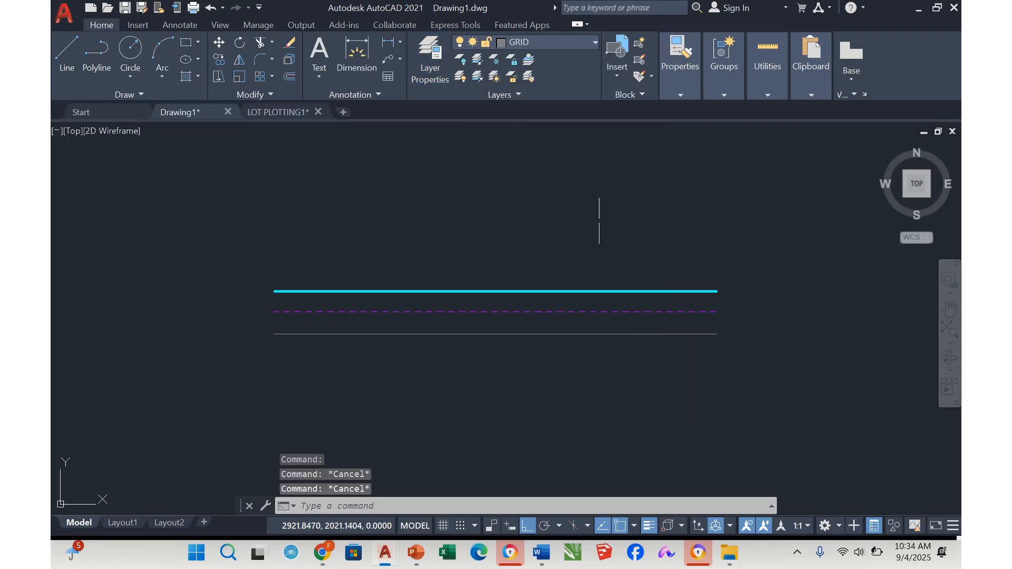
click(425, 58)
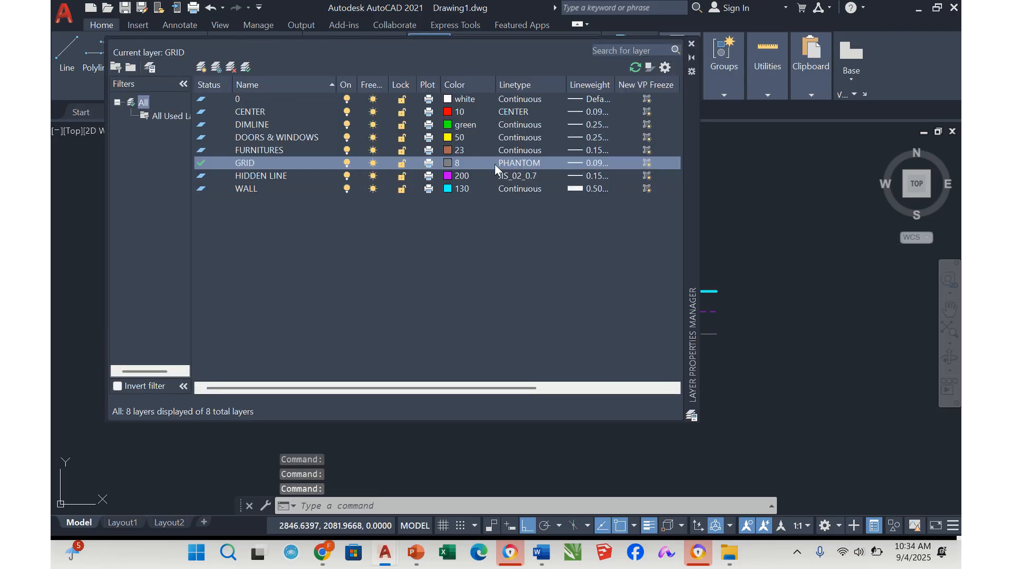
click(515, 164)
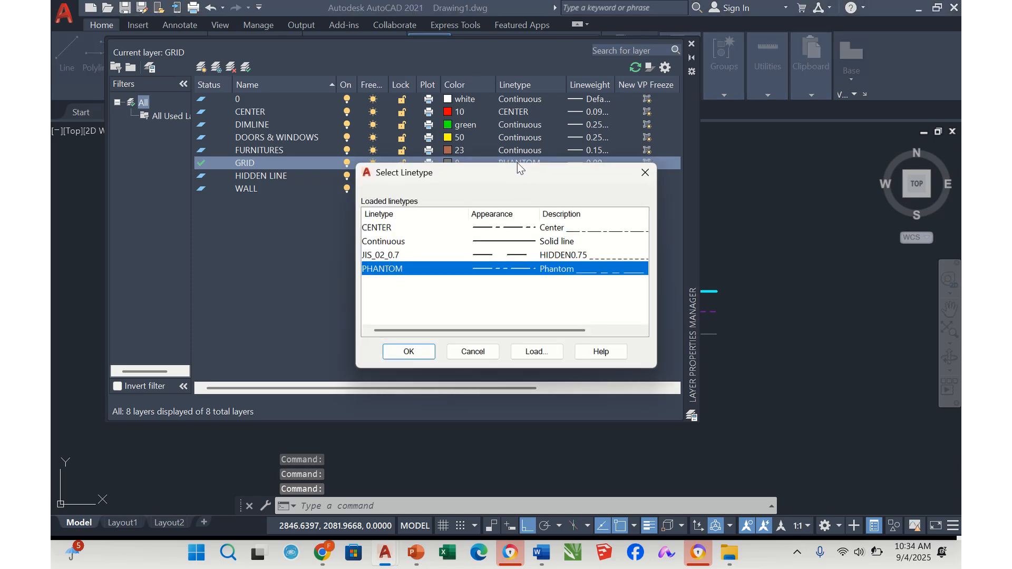
click(410, 352)
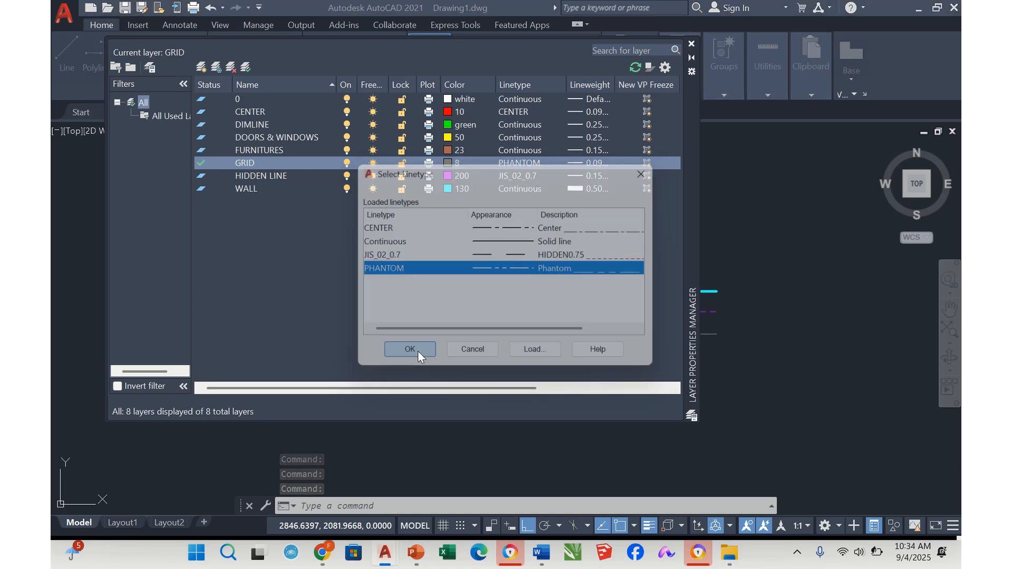
key(Escape)
key(Escape)
click(692, 44)
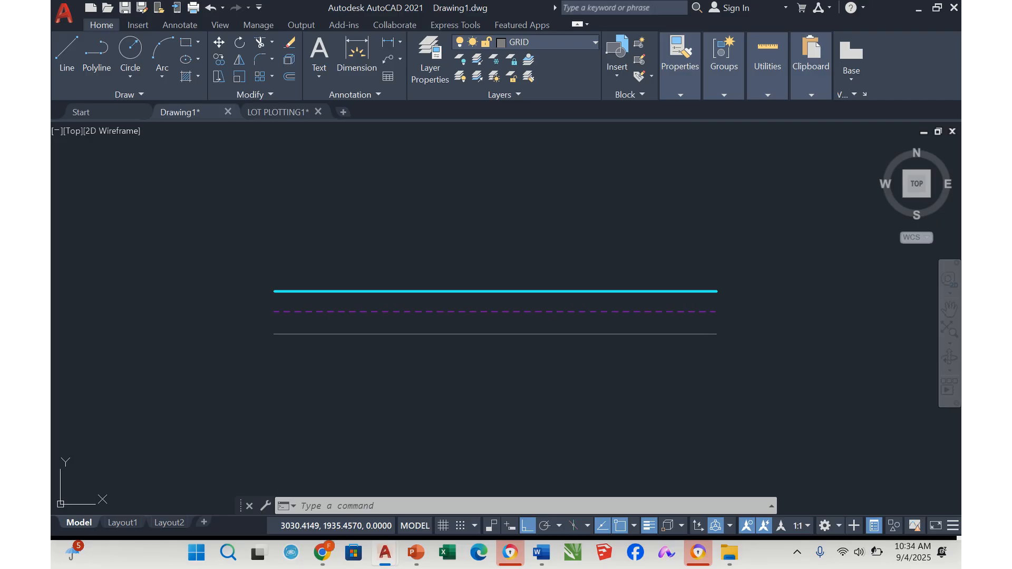
Set the global linetype scale factor to 1 and inspect the dashes of the sample lines up close
text(LT)
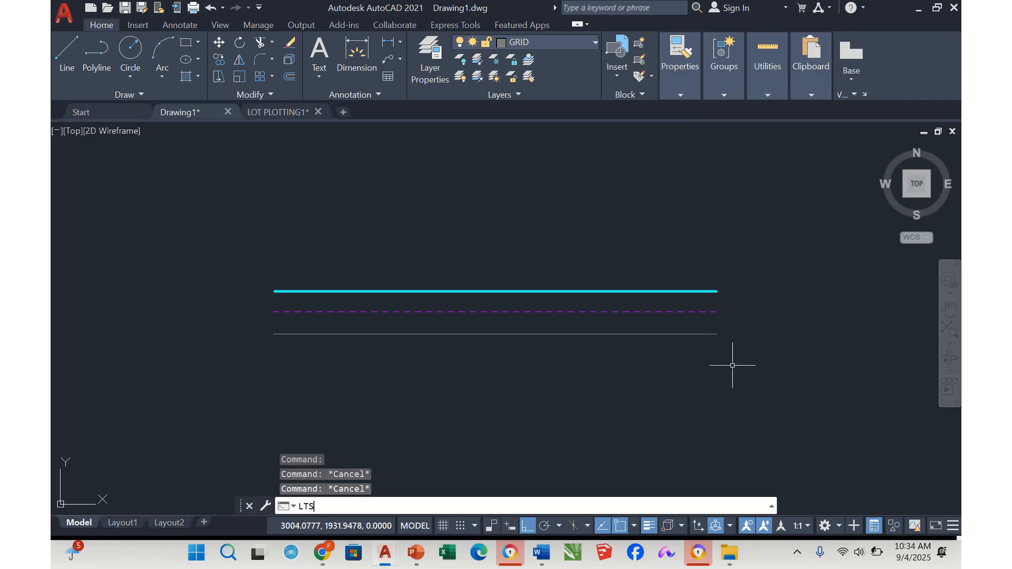
text(S)
key(Return)
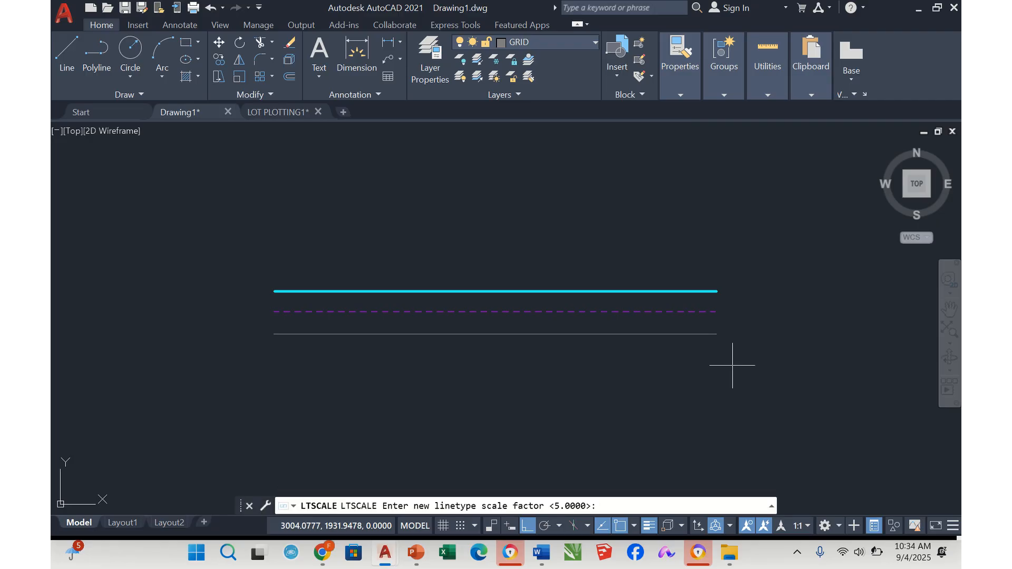
text(1)
key(Return)
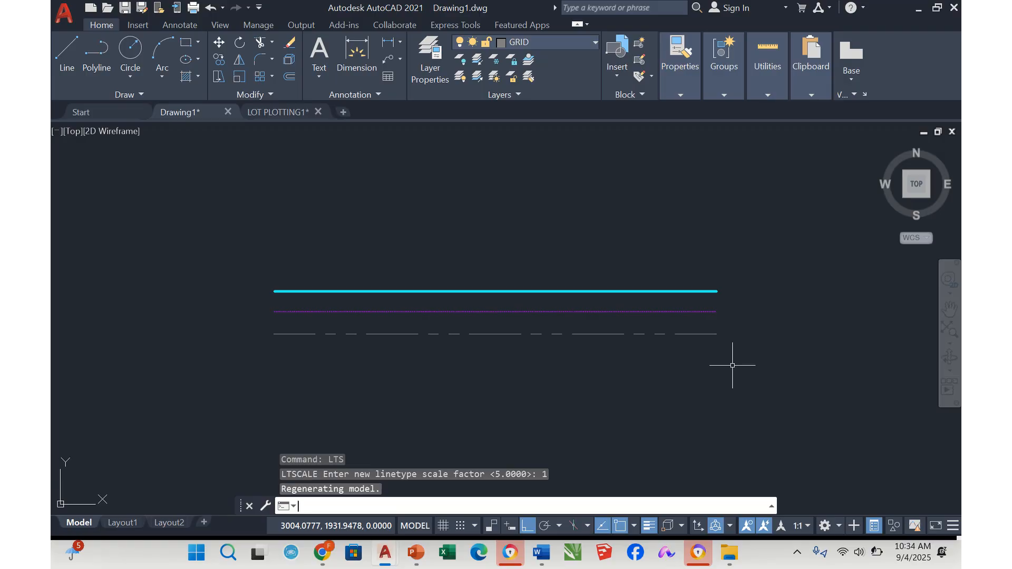
key(Escape)
key(Escape)
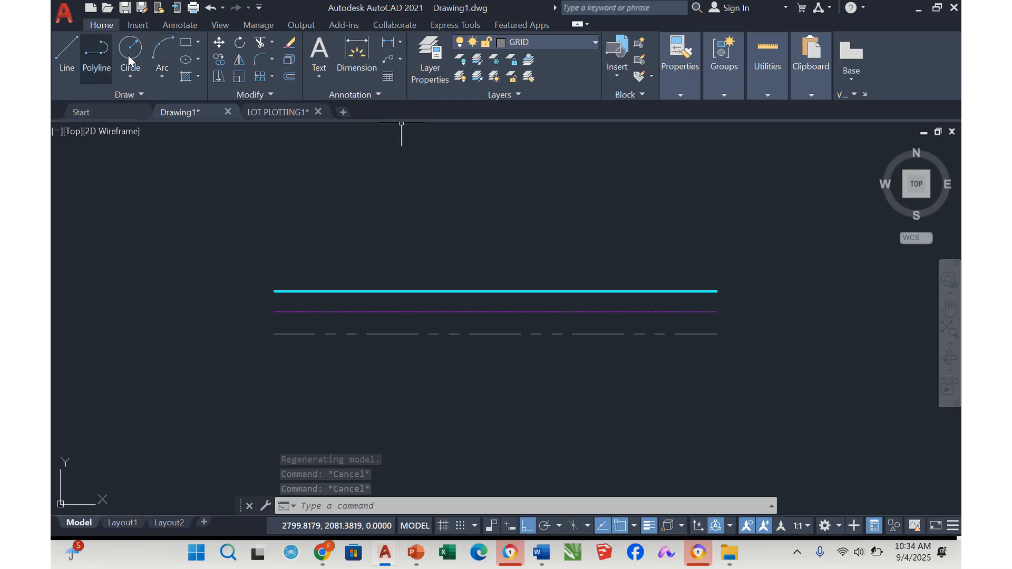
scroll(469, 317, up, 8)
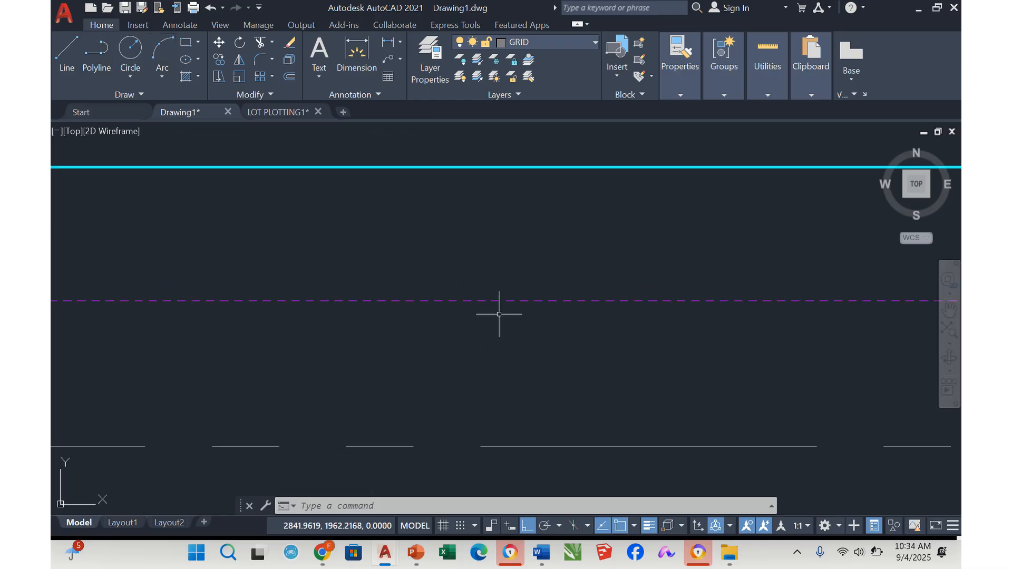
scroll(513, 303, down, 5)
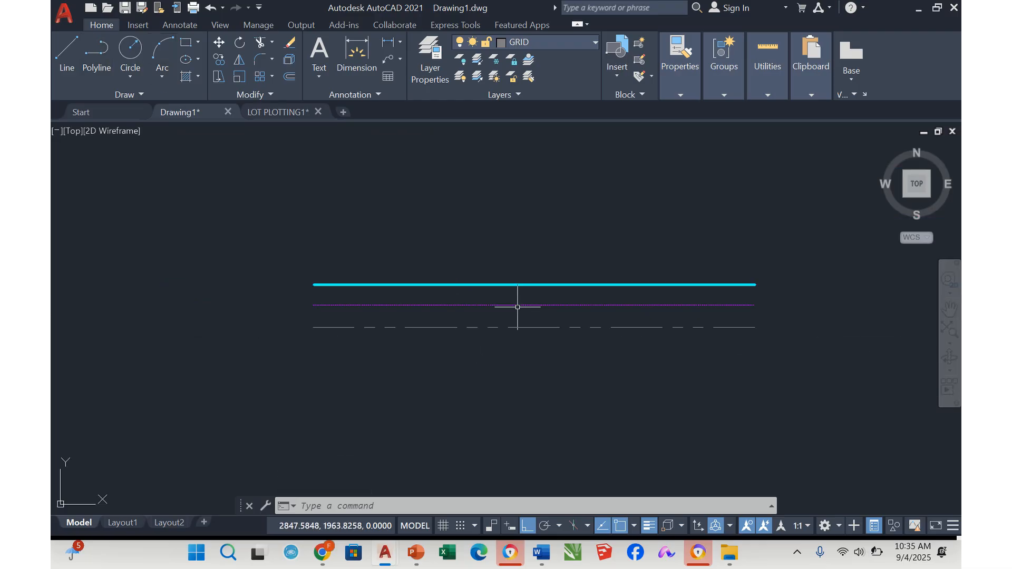
key(Escape)
key(Escape)
key(Escape)
Make FURNITURES the current layer and draw a horizontal line just below the grid line, spanning about the same length
click(564, 42)
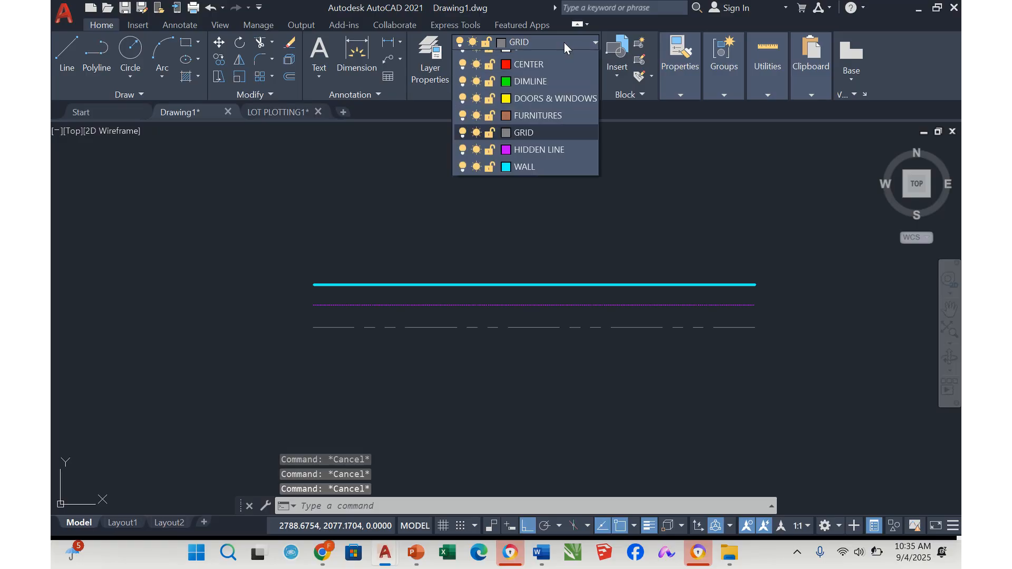
click(541, 128)
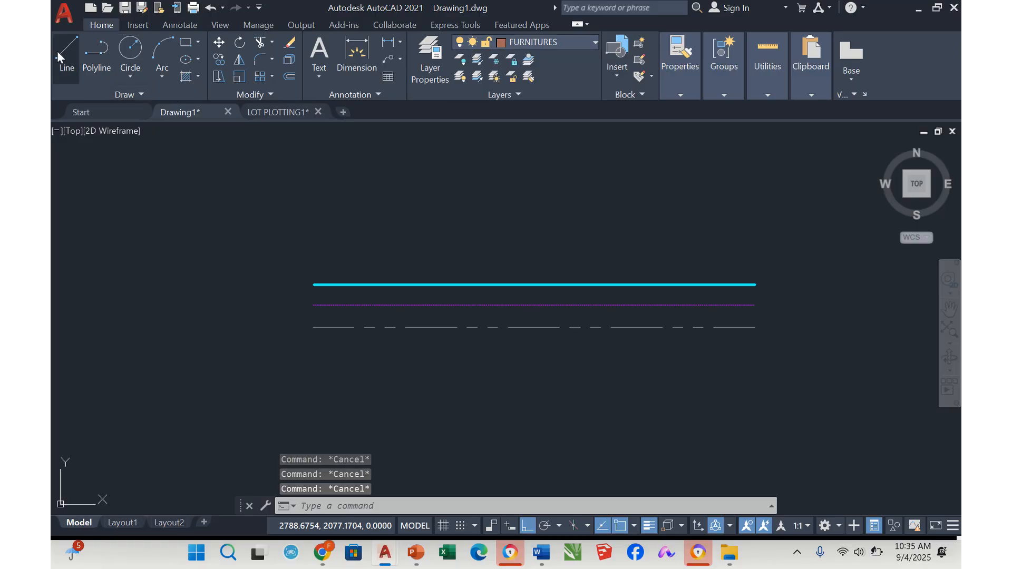
text(l)
key(Return)
click(314, 348)
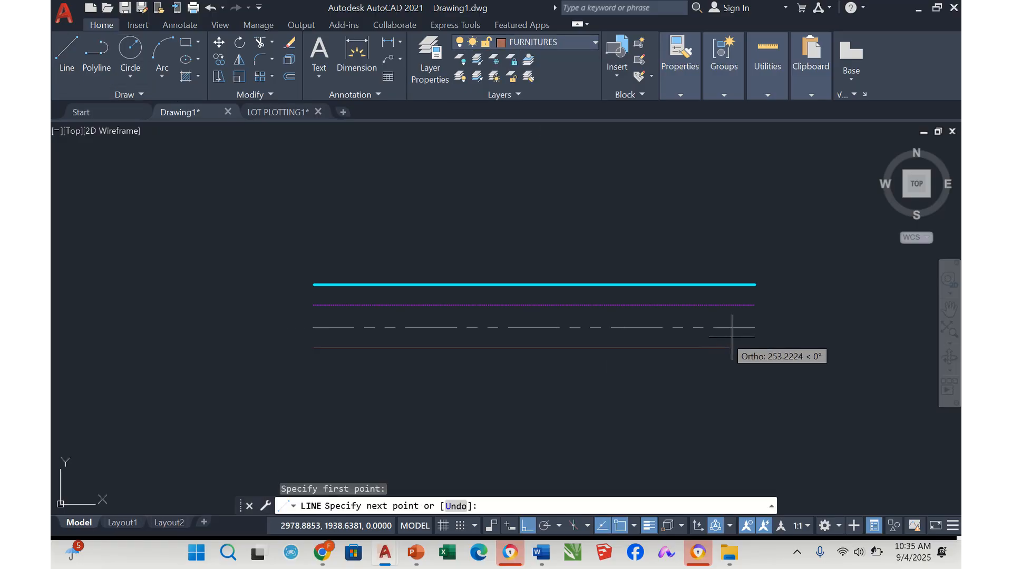
click(754, 344)
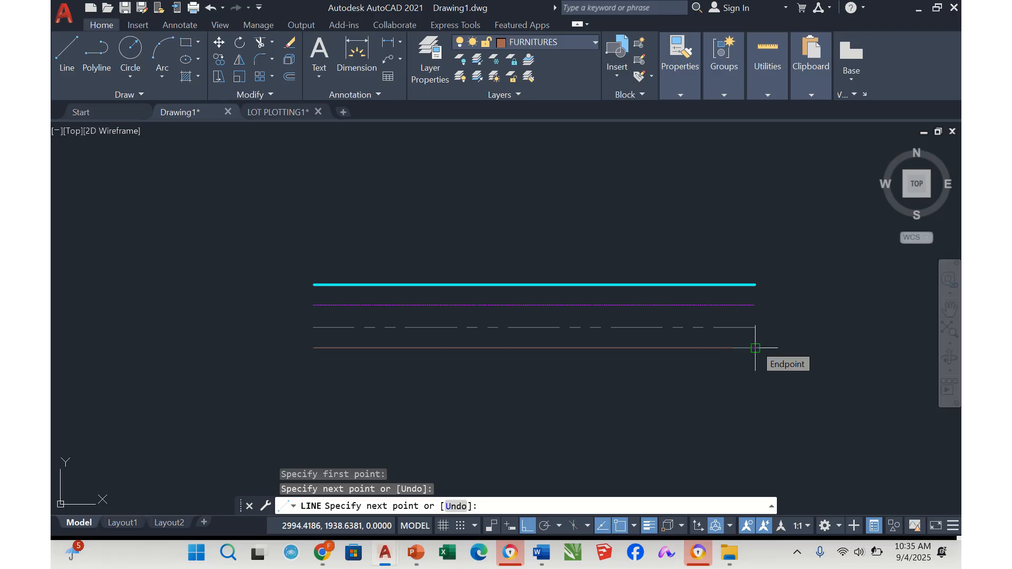
key(Return)
key(Escape)
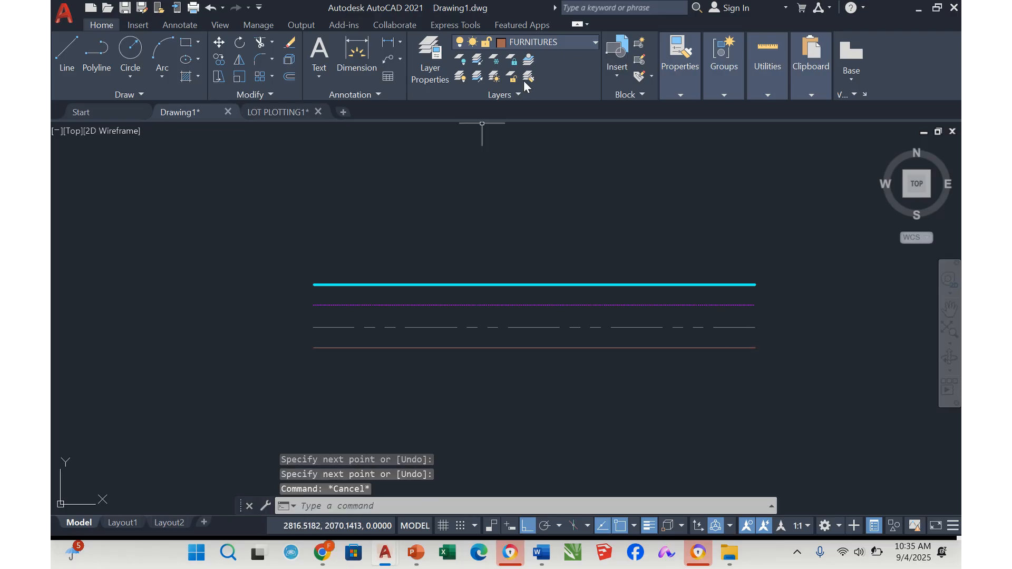
Make DOORS & WINDOWS the current layer and draw a horizontal line of about the same length just below the furnitures line
click(572, 45)
click(552, 112)
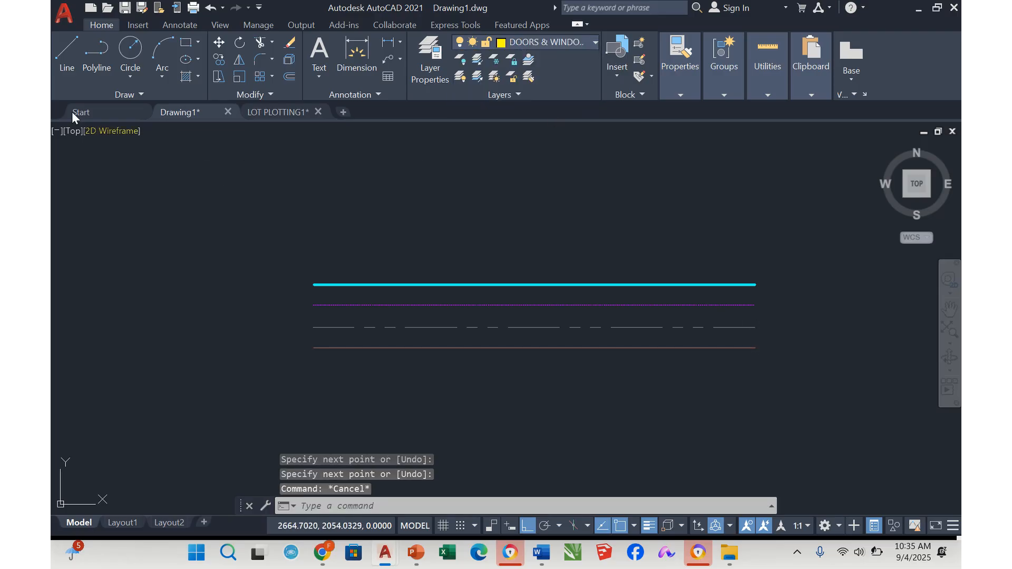
click(67, 53)
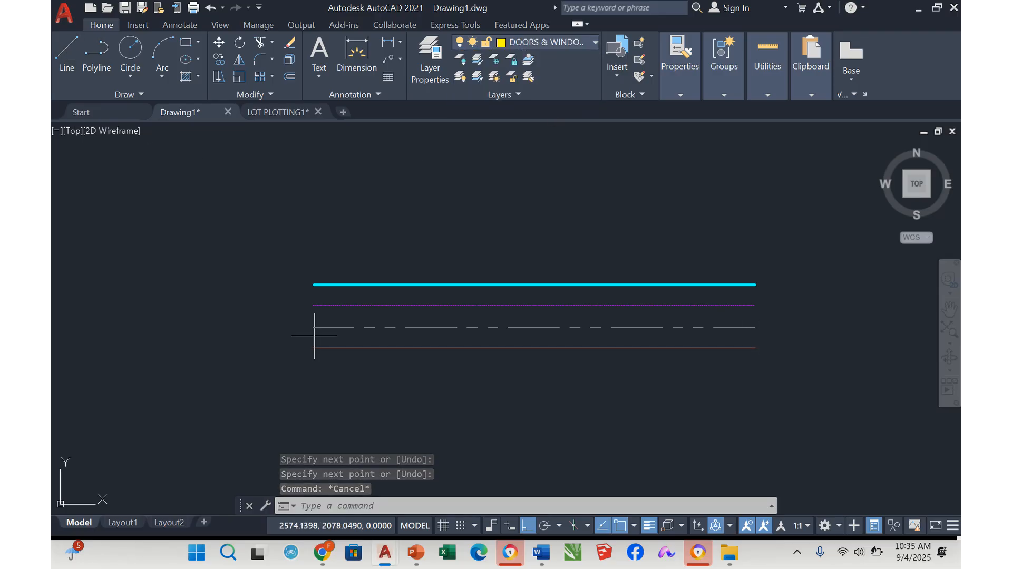
click(314, 370)
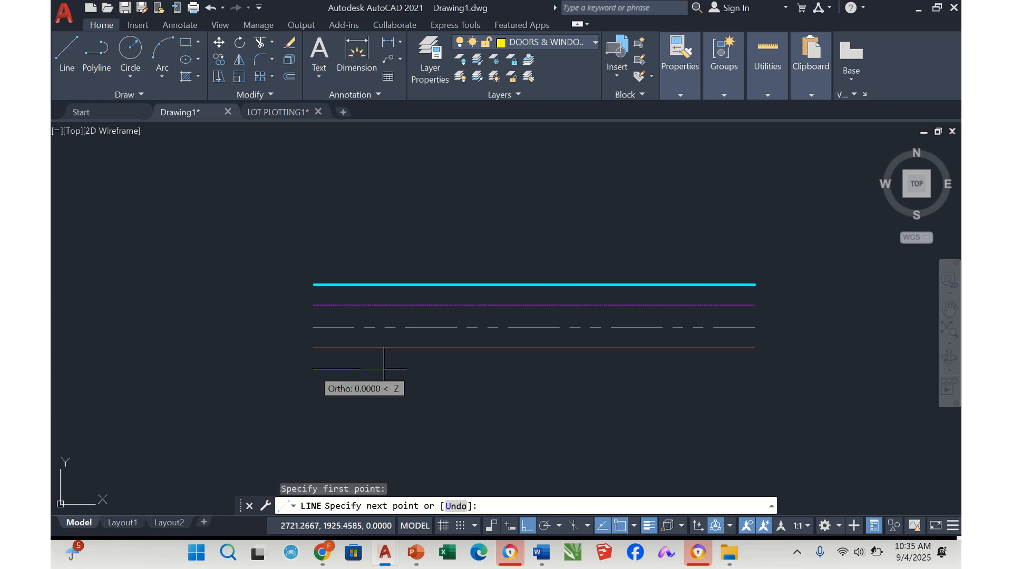
click(756, 369)
key(Escape)
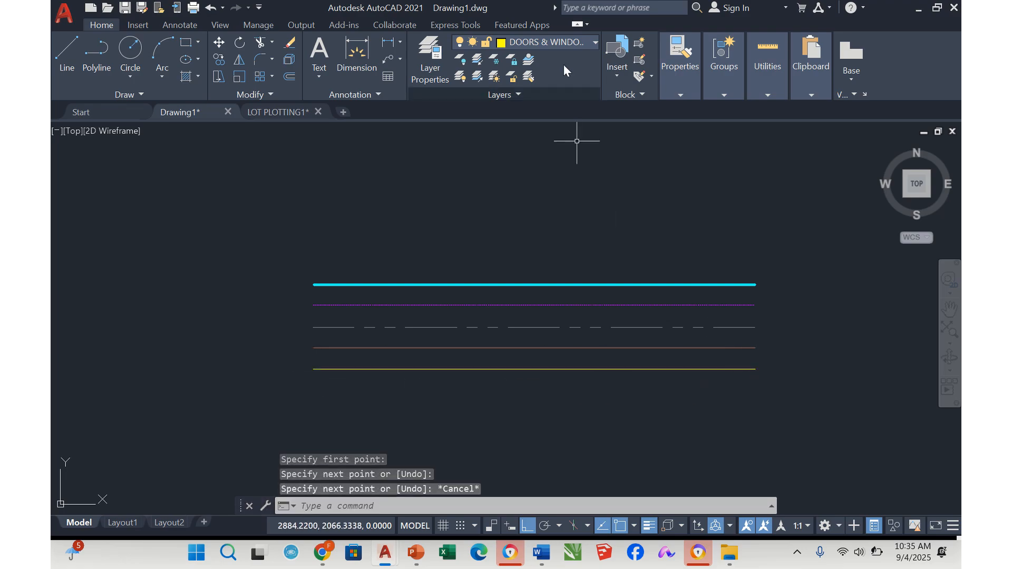
Make DIMLINE the current layer and draw a horizontal line about 273 units long just below the doors and windows line
click(557, 40)
click(543, 94)
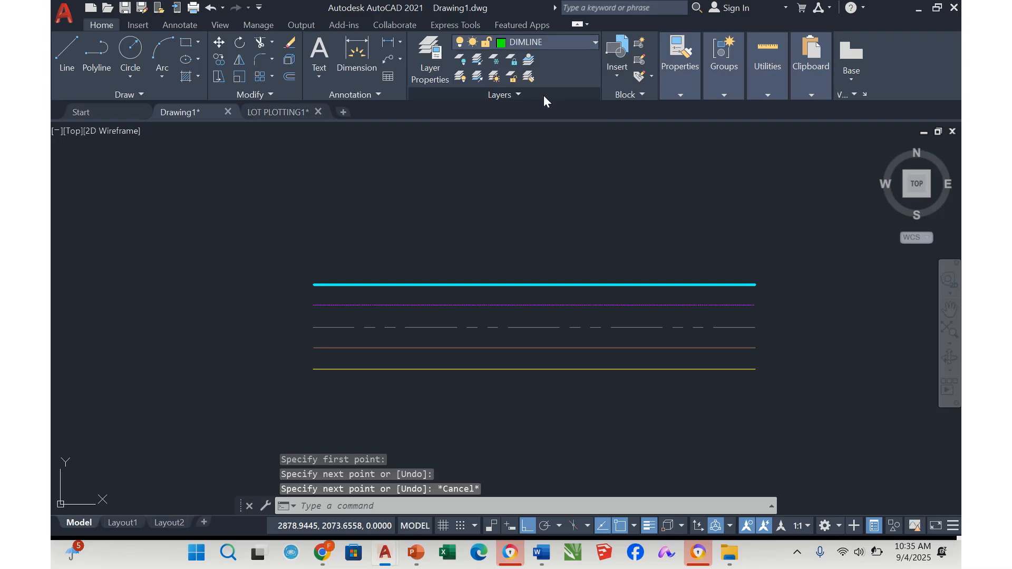
click(78, 60)
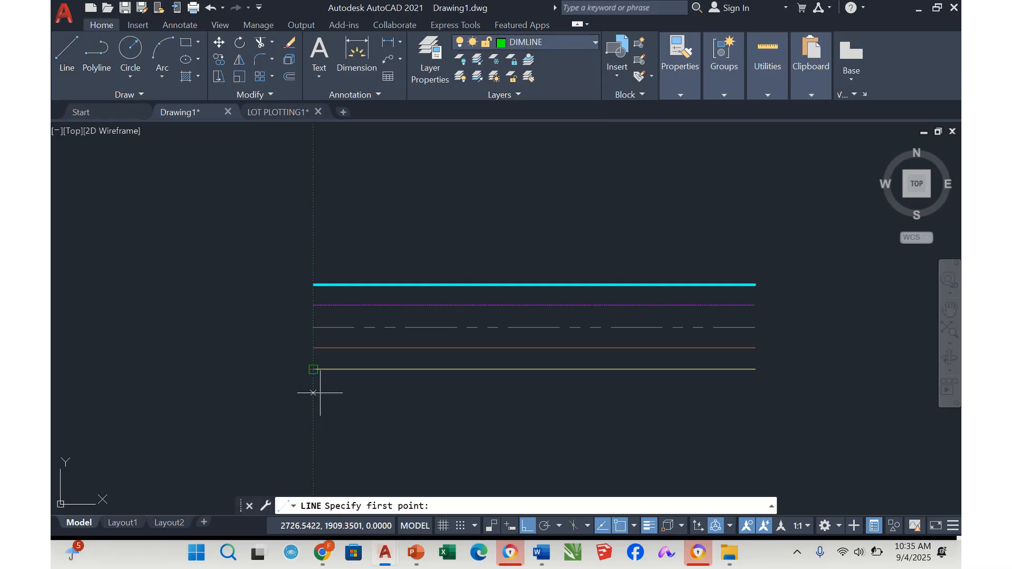
click(313, 389)
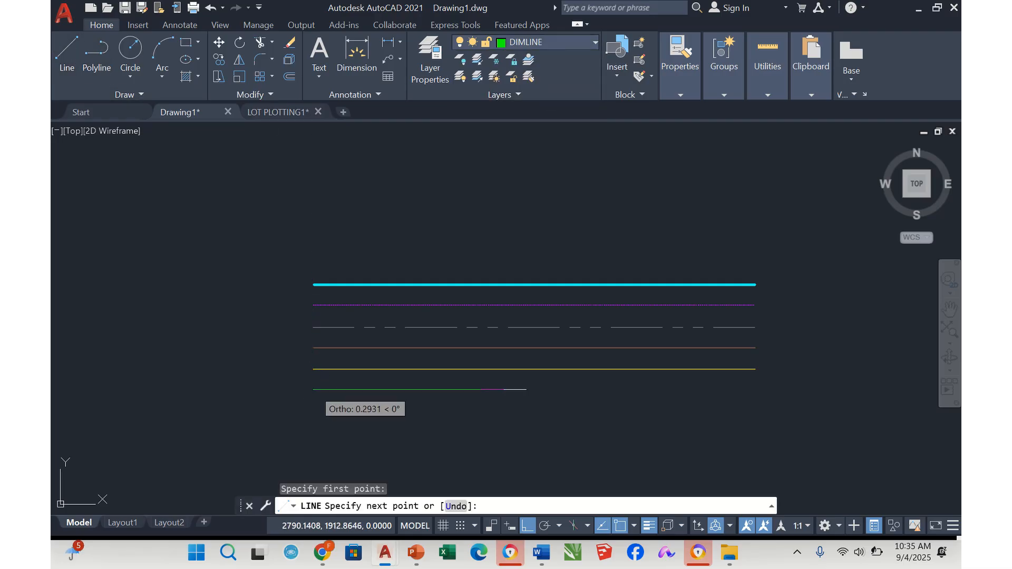
click(756, 389)
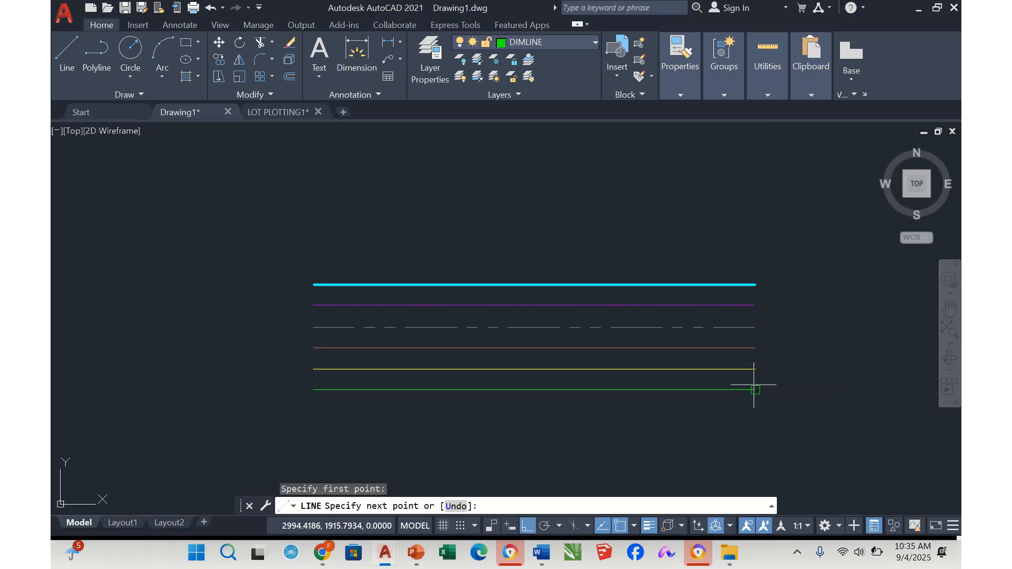
key(Escape)
key(Escape)
Make CENTER the current layer and draw a horizontal line about 274 units long just below the green dimension line
click(568, 36)
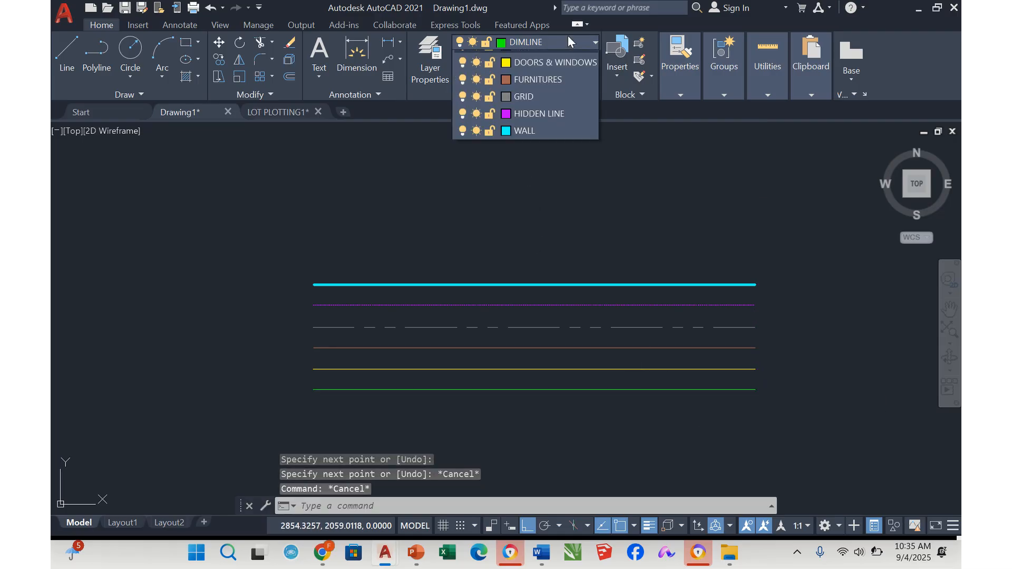
click(540, 80)
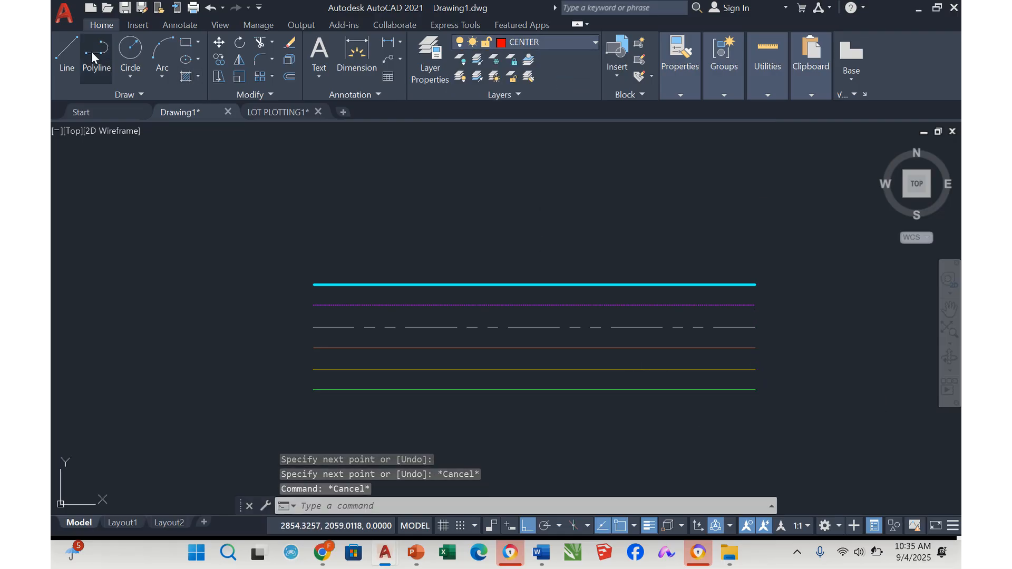
click(67, 53)
click(314, 390)
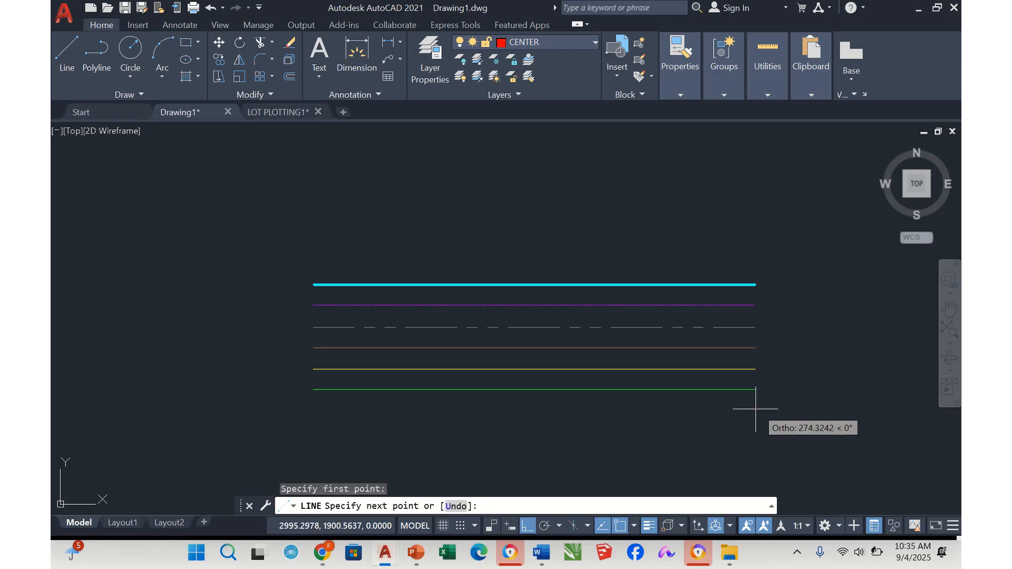
key(Escape)
key(Escape)
key(Escape)
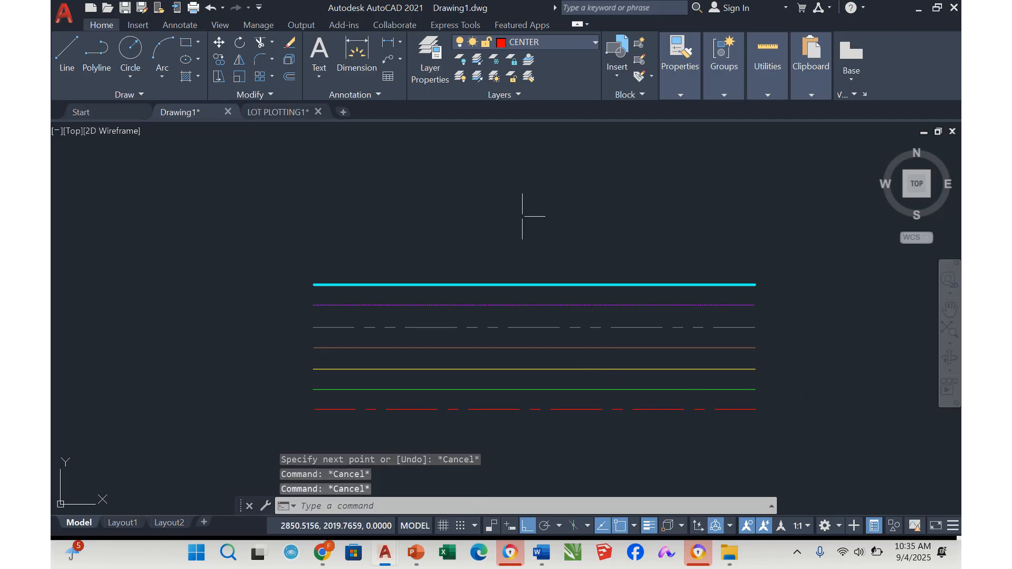
Load the JIS_02_1.0 linetype and assign it to the HIDDEN LINE layer
click(428, 74)
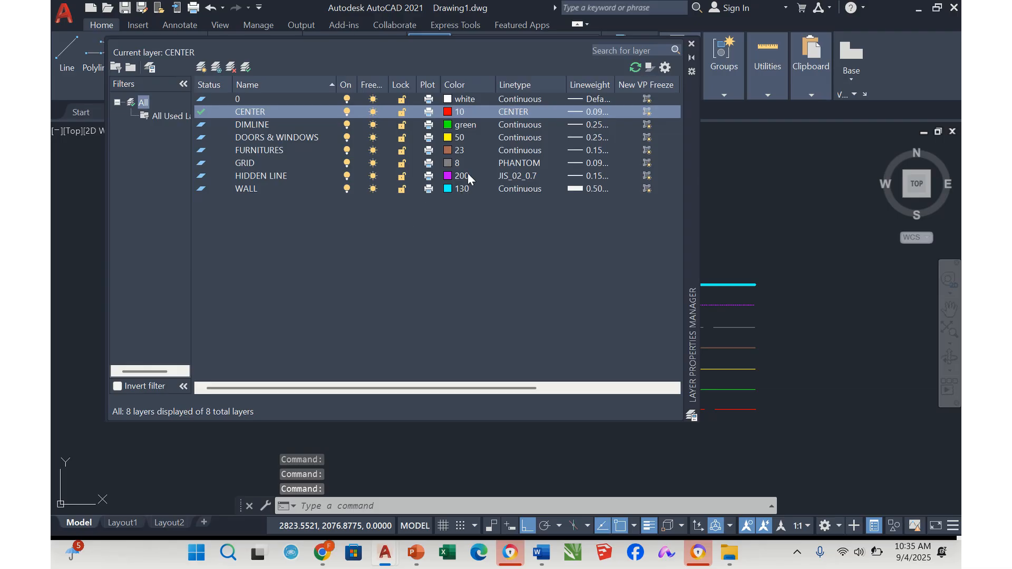
click(517, 176)
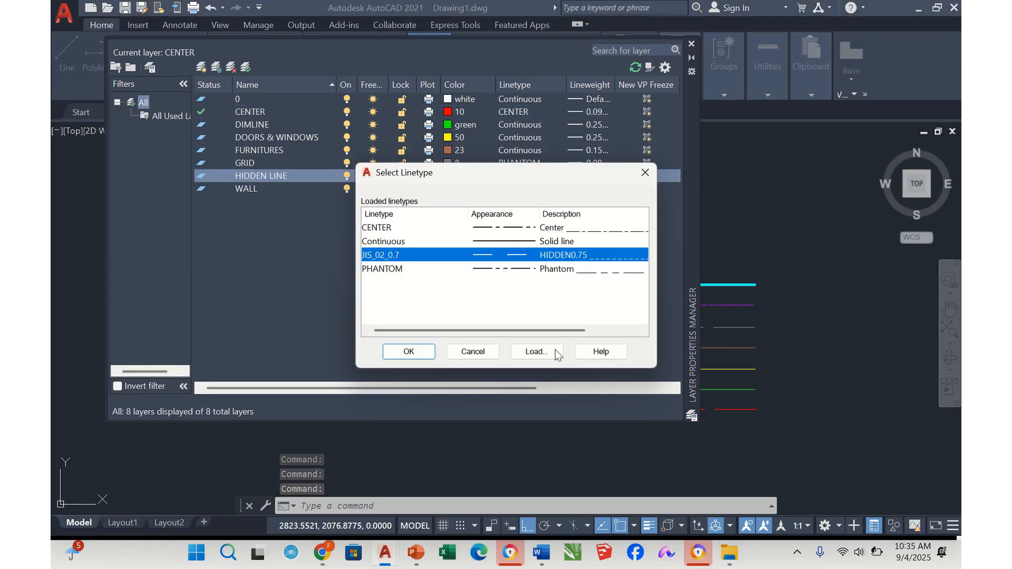
click(535, 352)
scroll(609, 277, down, 5)
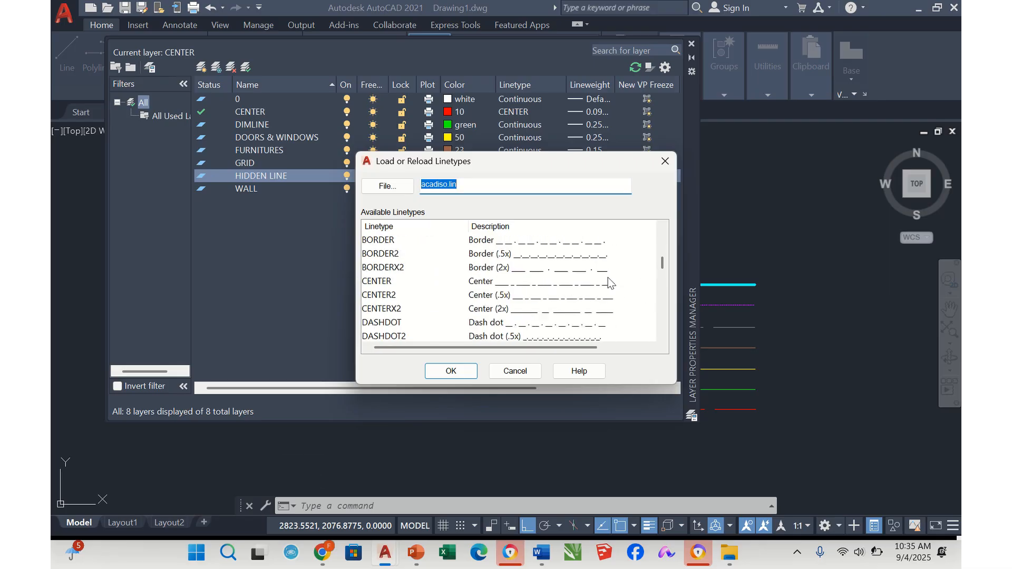
scroll(609, 278, down, 4)
scroll(609, 278, down, 3)
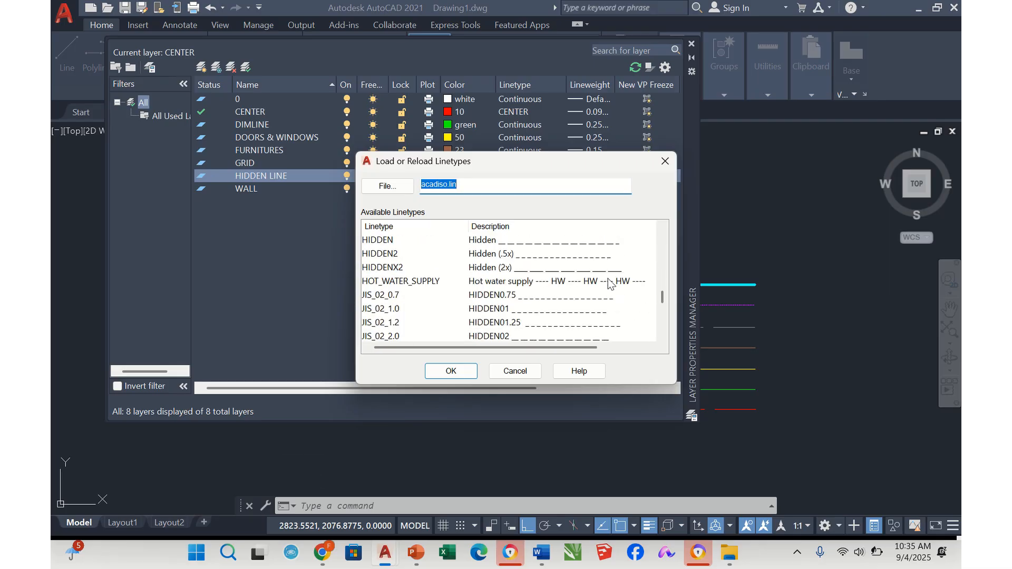
click(531, 315)
click(451, 370)
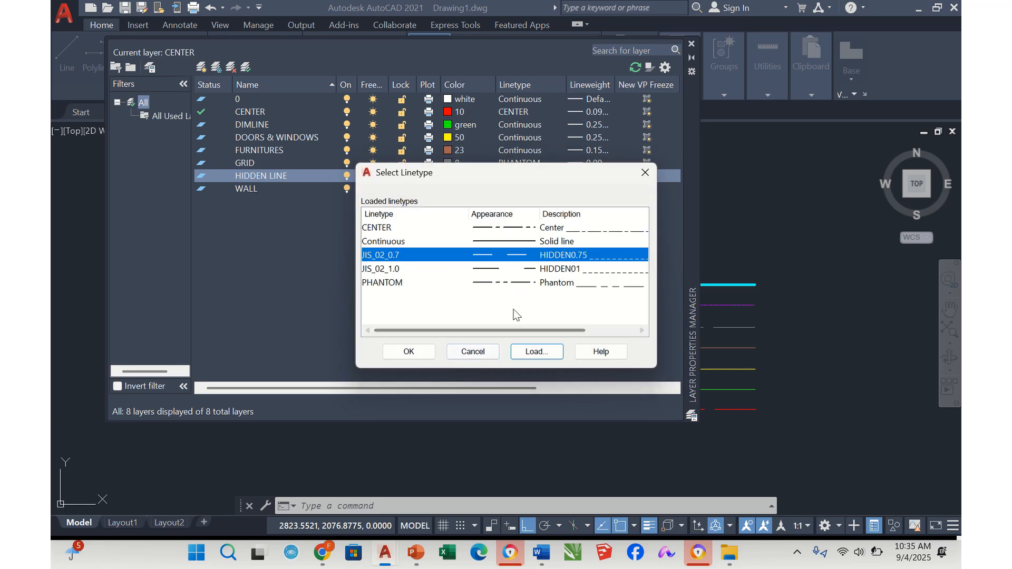
click(540, 270)
click(409, 351)
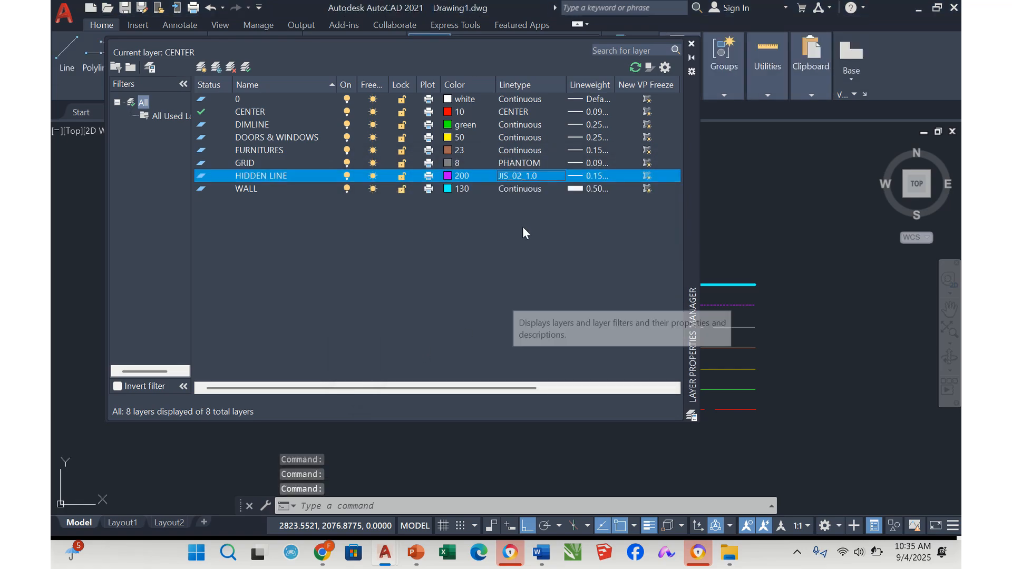
Load the JIS_02_4.0 linetype, assign it to the HIDDEN LINE layer, and close the layer manager
click(530, 176)
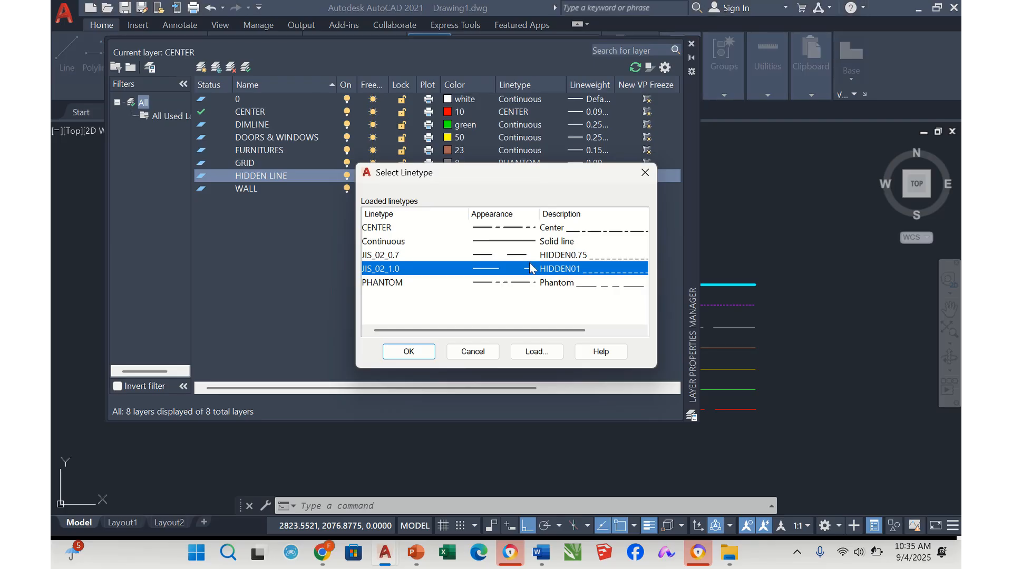
click(536, 348)
scroll(542, 280, down, 8)
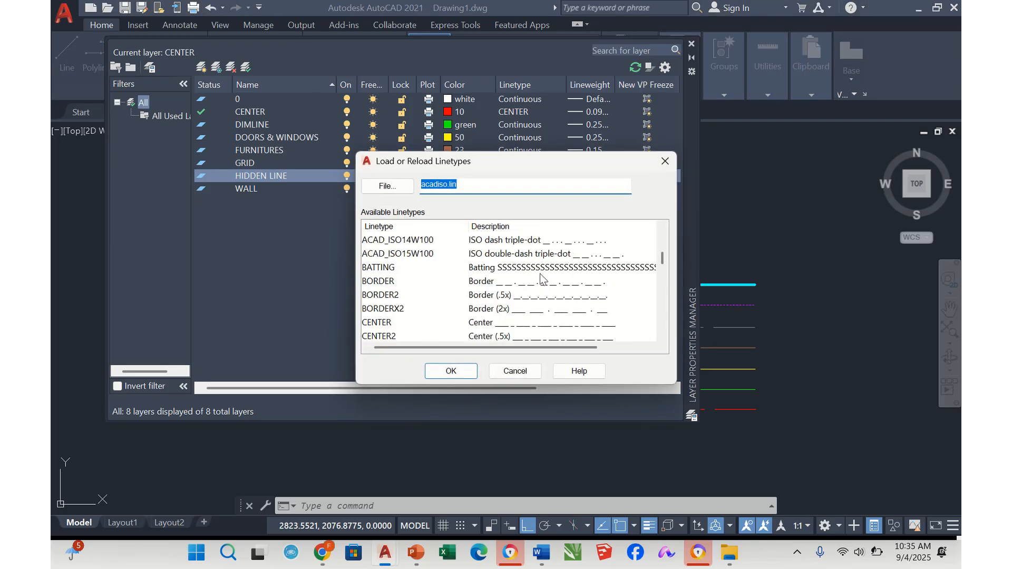
scroll(542, 281, down, 4)
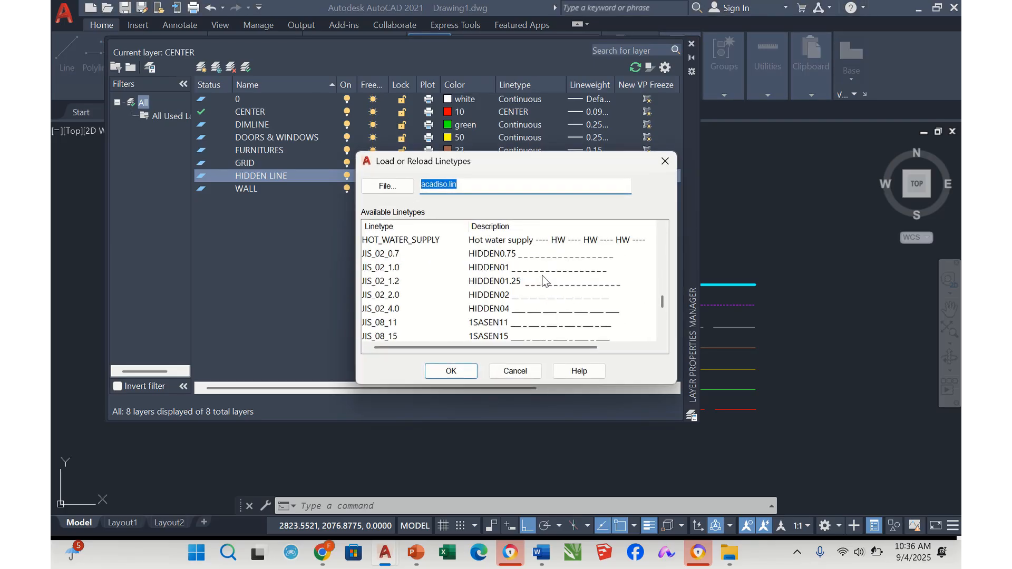
click(531, 312)
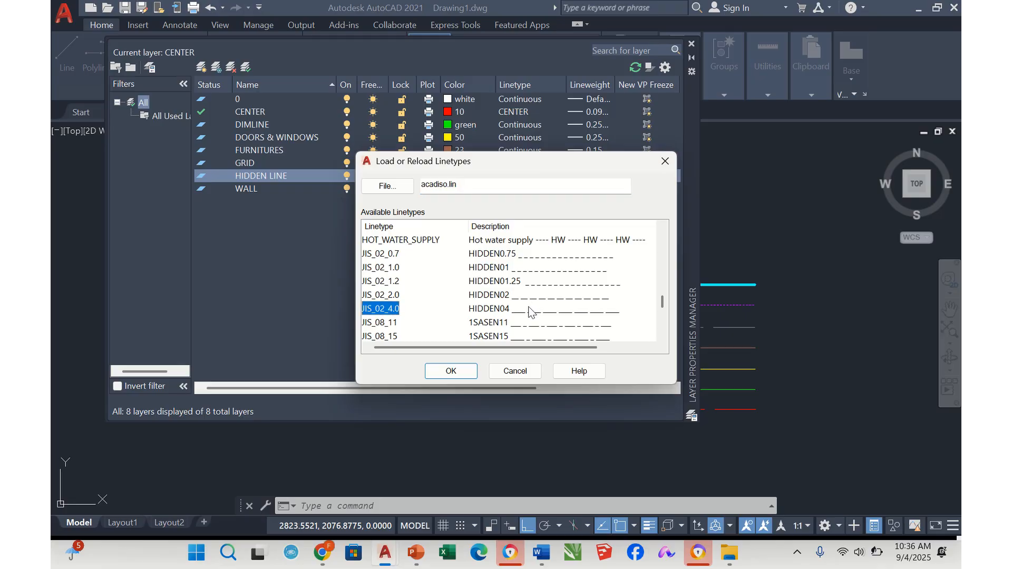
click(464, 375)
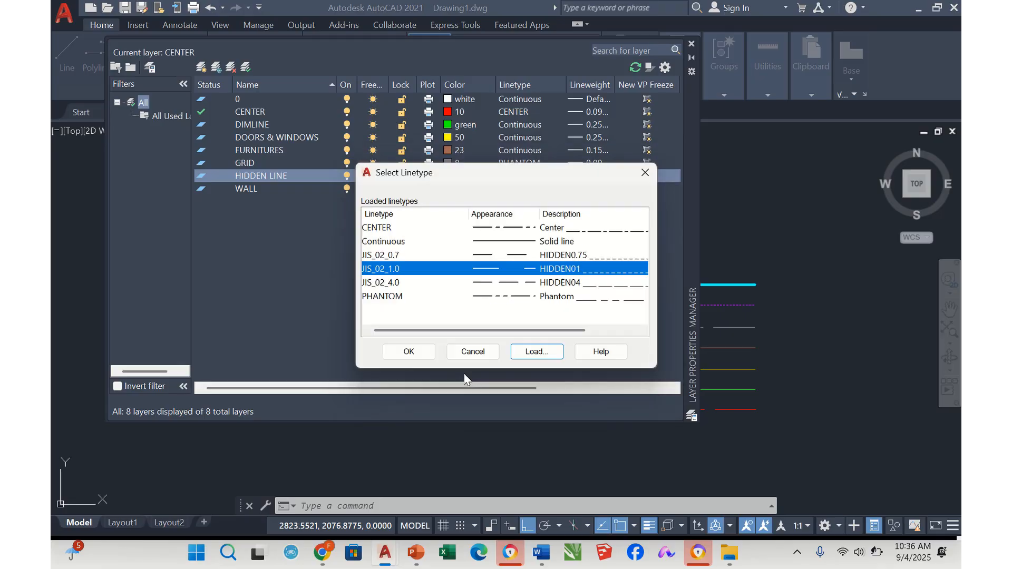
click(540, 285)
click(425, 353)
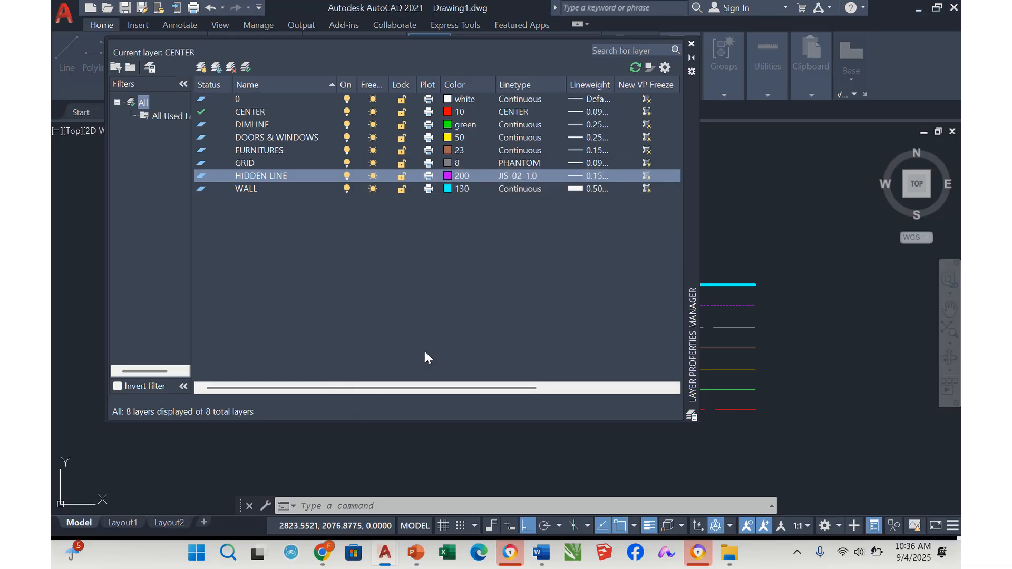
click(691, 44)
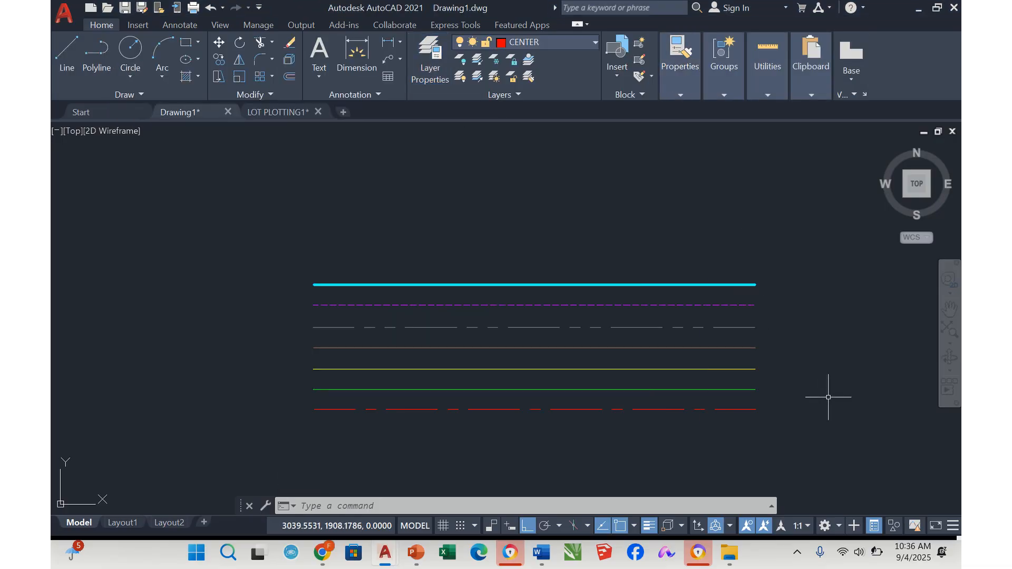
scroll(778, 398, up, 6)
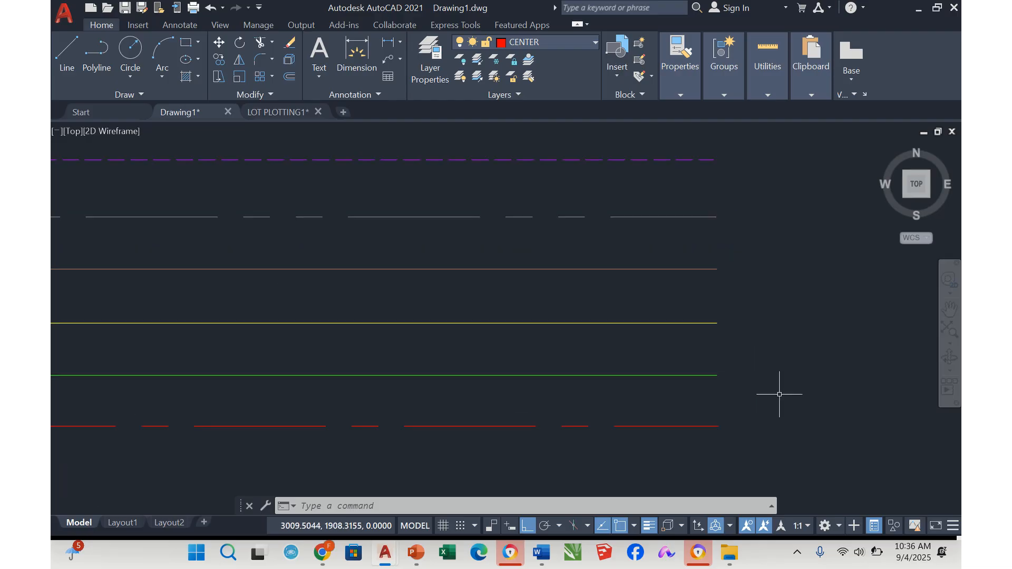
scroll(719, 286, down, 4)
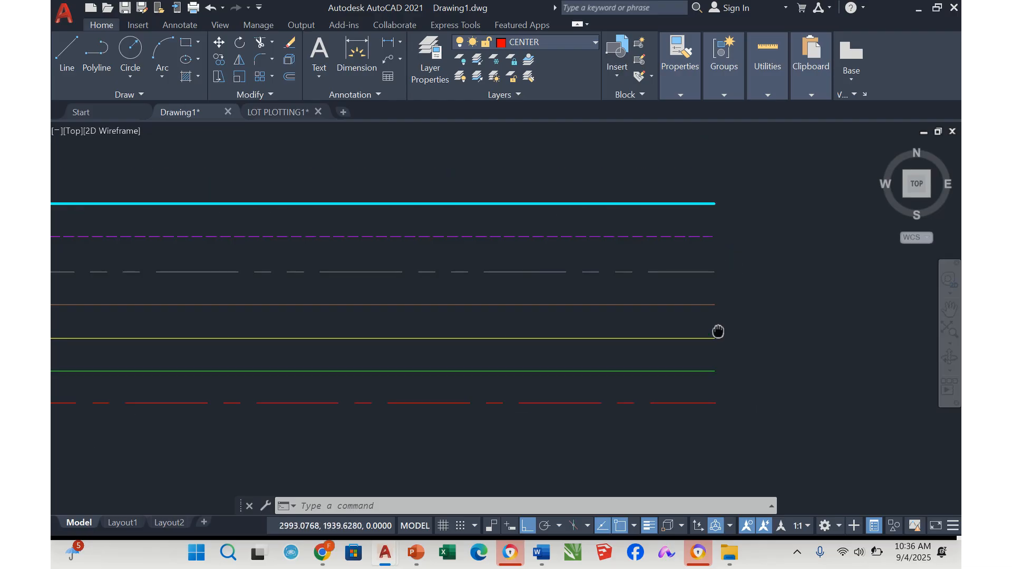
middle_drag(576, 310, 705, 300)
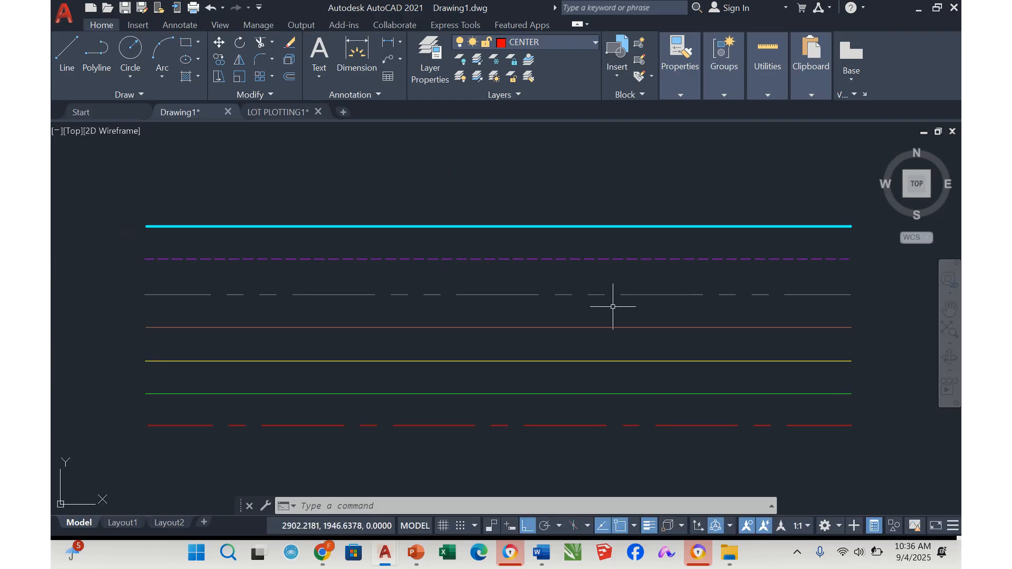
key(Escape)
key(Escape)
key(Escape)
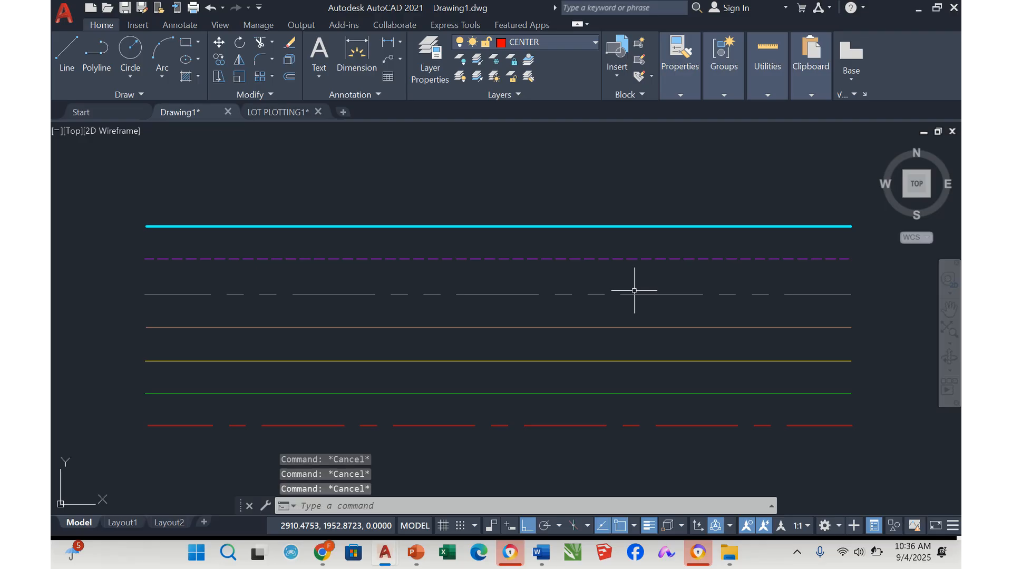